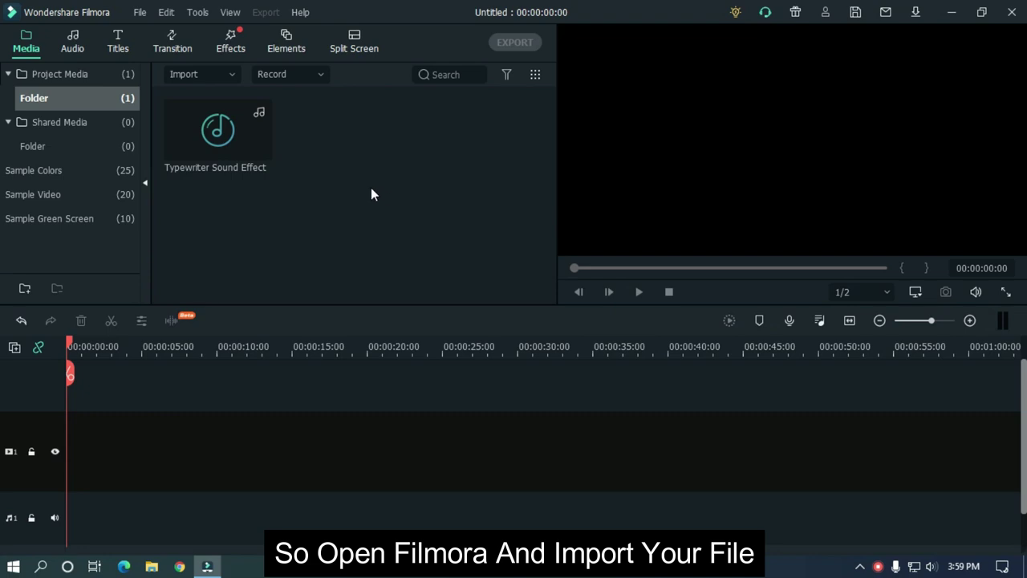
Add the White sample color at the start of the first video track and enlarge the timeline scale
mouse_move(236, 160)
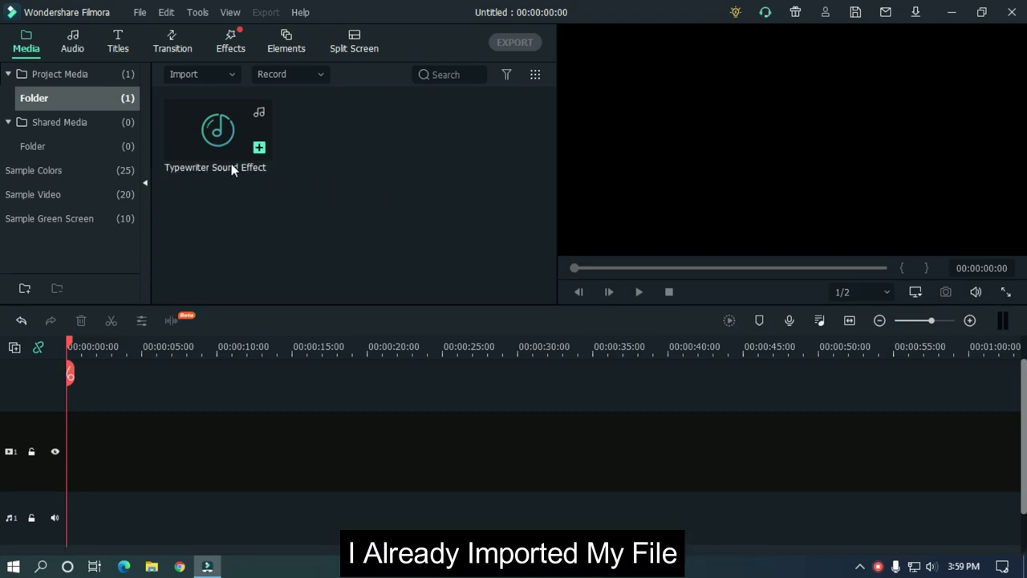
click(44, 173)
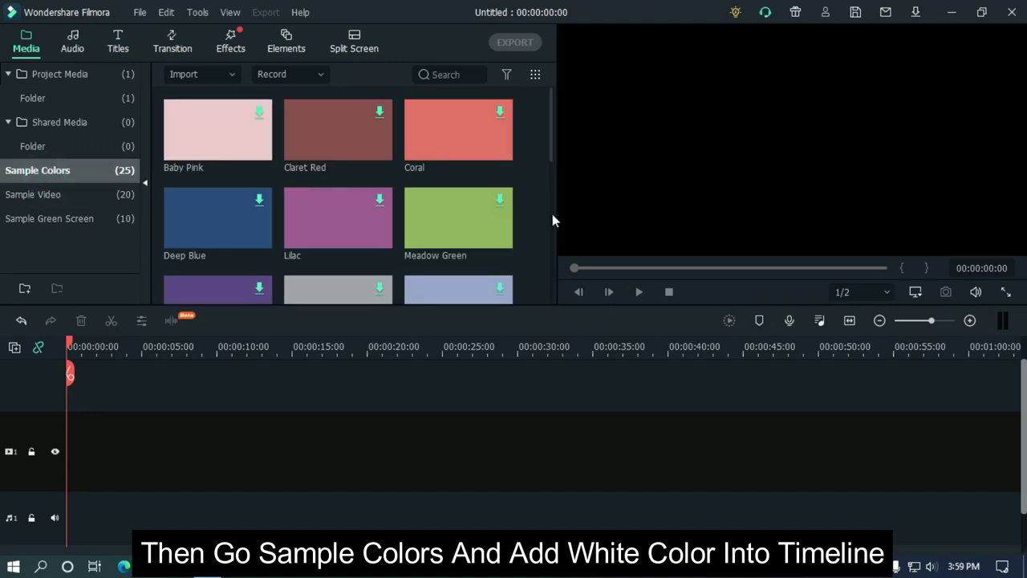
drag(551, 121, 542, 184)
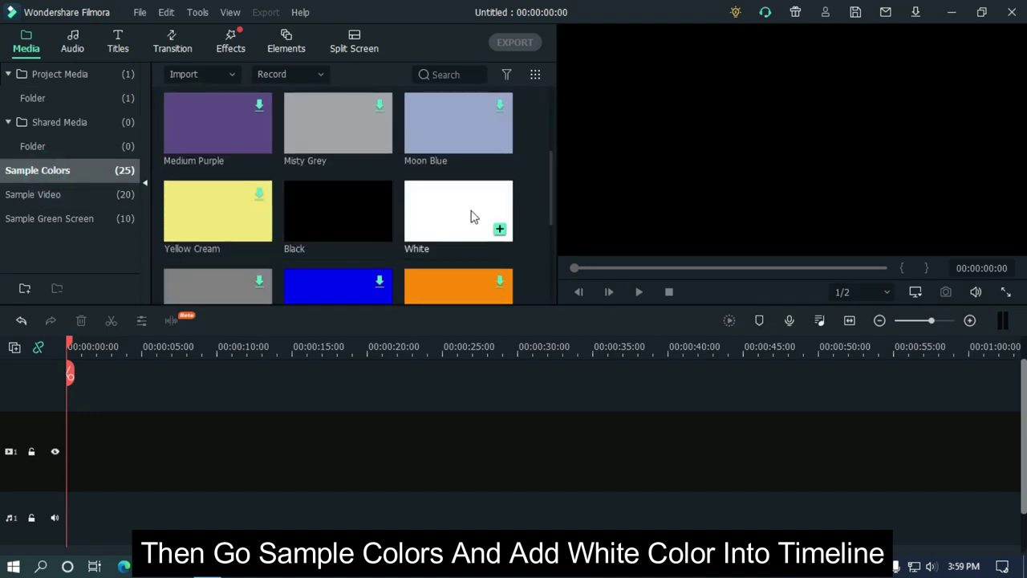
drag(472, 215, 72, 441)
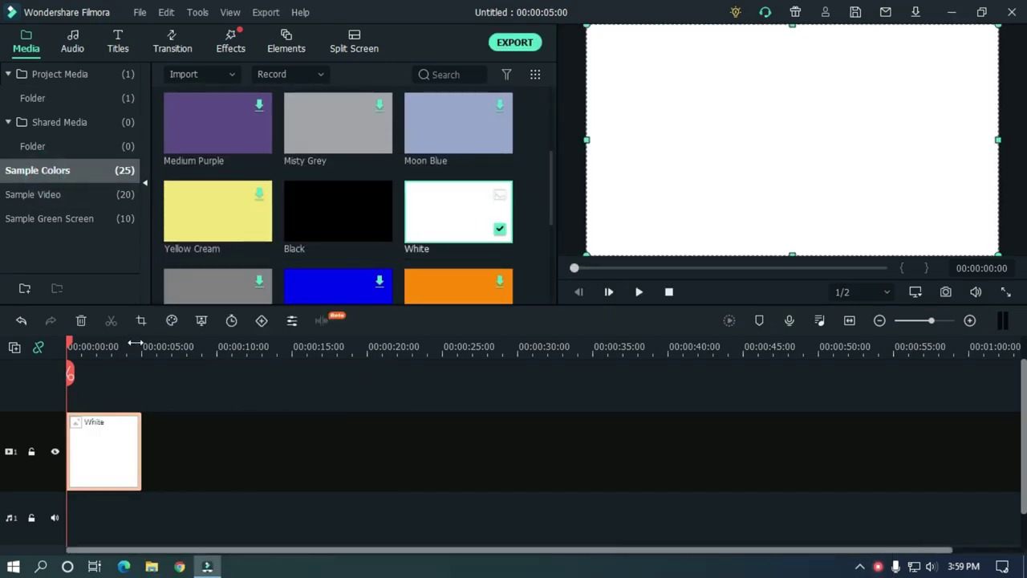
drag(136, 343, 717, 353)
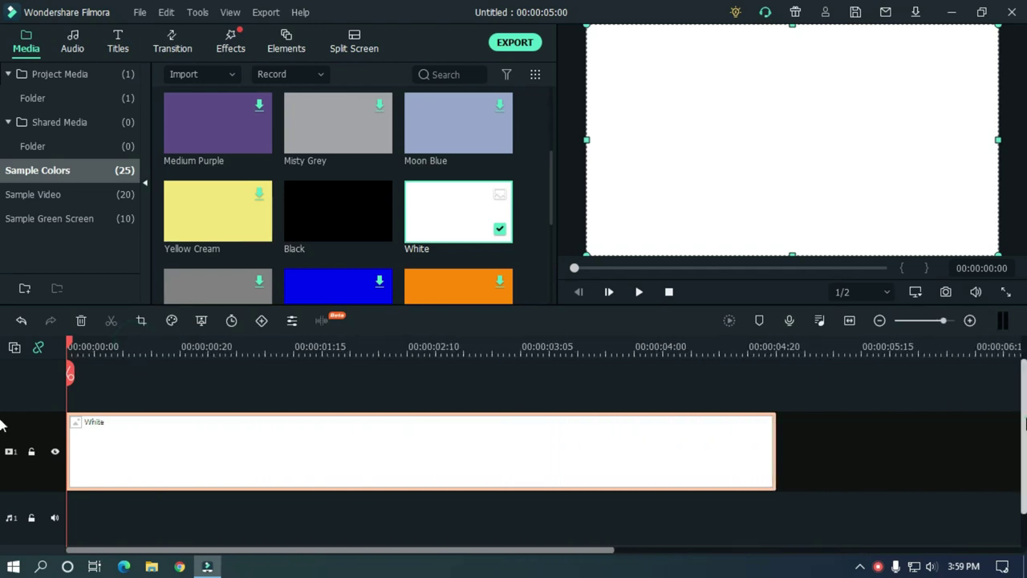
Add the Default Title on the track above the White clip and open its advanced text editor
click(117, 48)
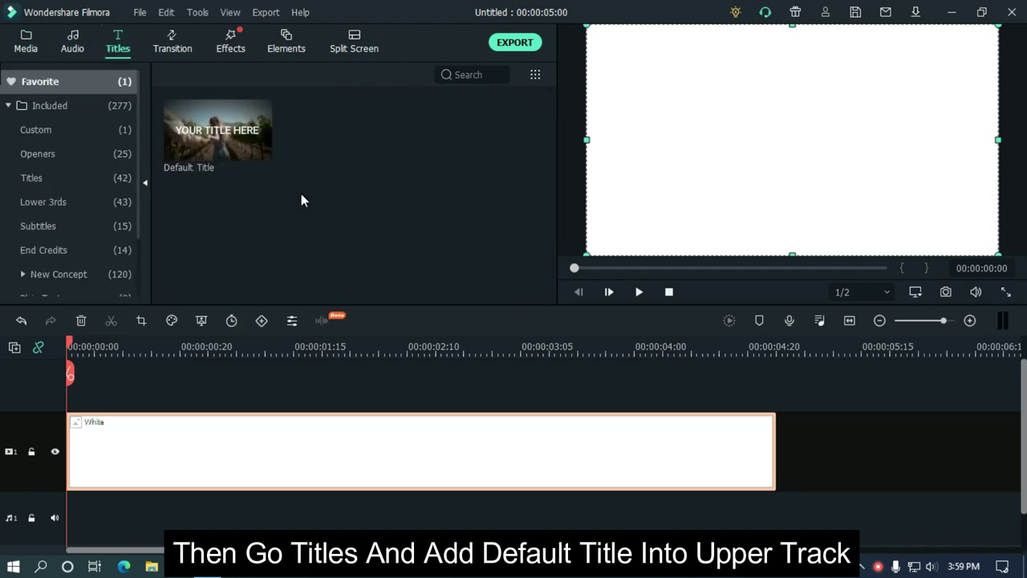
drag(241, 137, 62, 379)
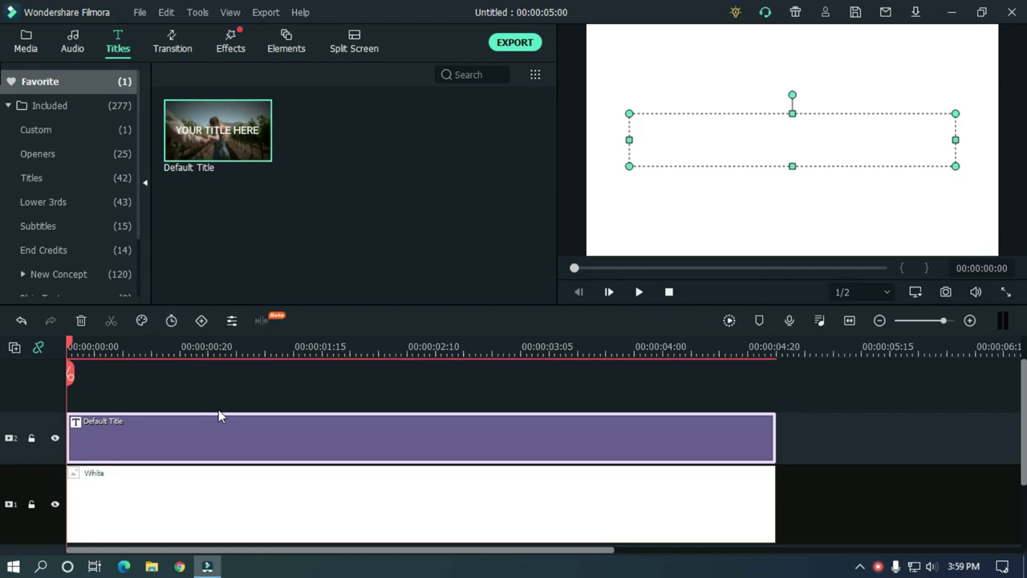
double_click(334, 437)
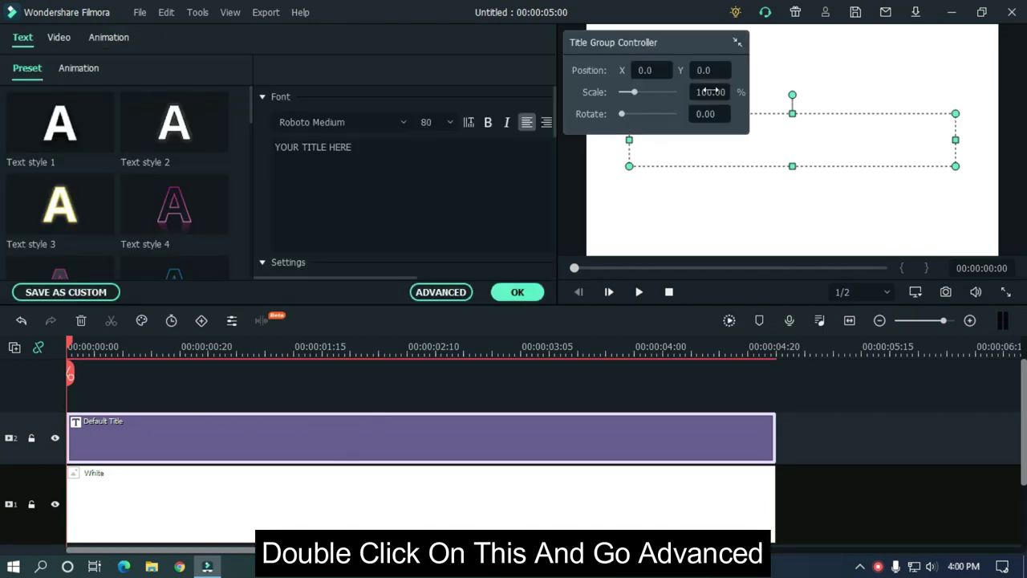
click(739, 41)
click(700, 40)
click(455, 294)
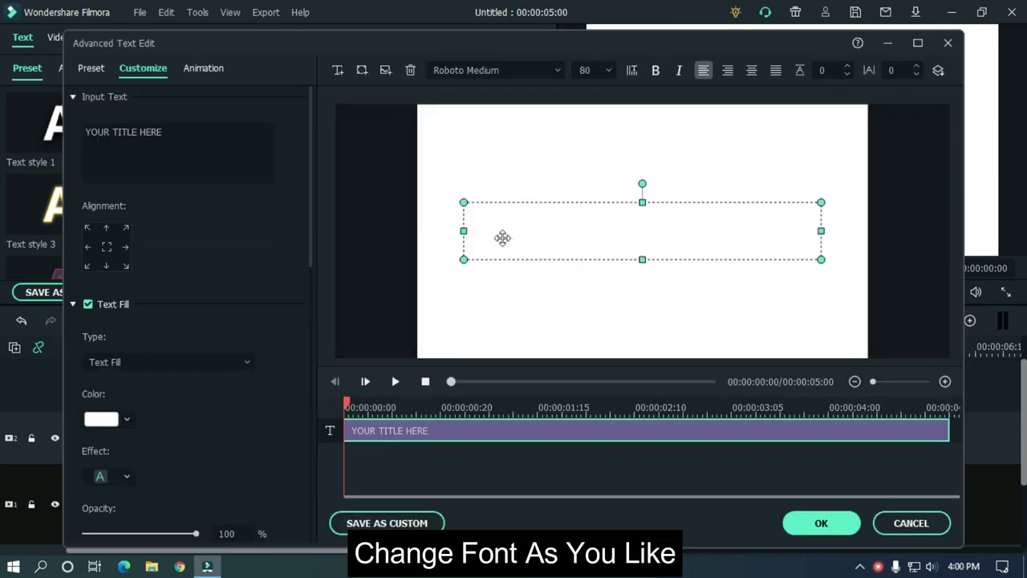
Set the title's font to ErikasBuero and its text fill color to black
click(513, 72)
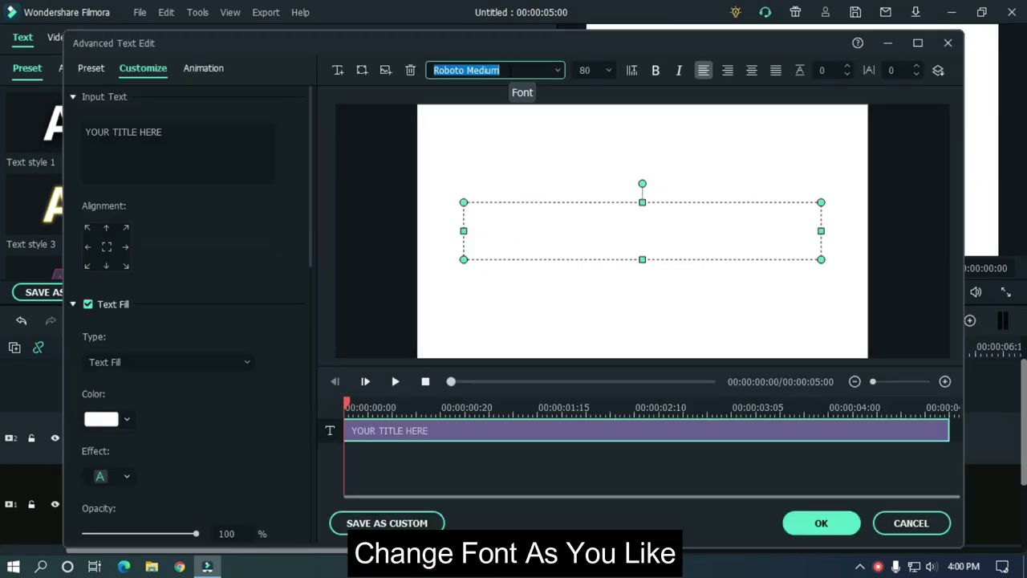
text(erikasBuero)
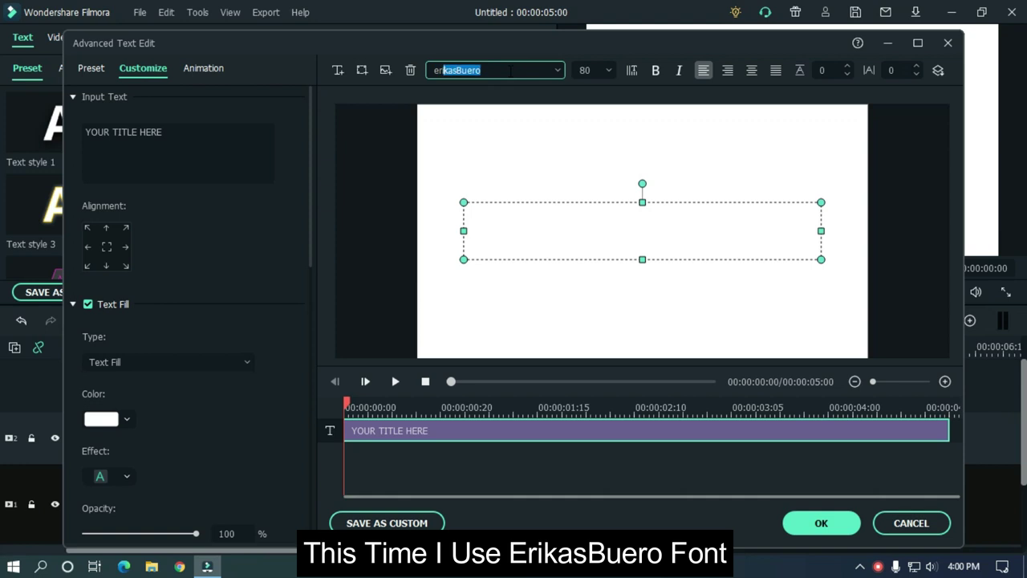
key(Return)
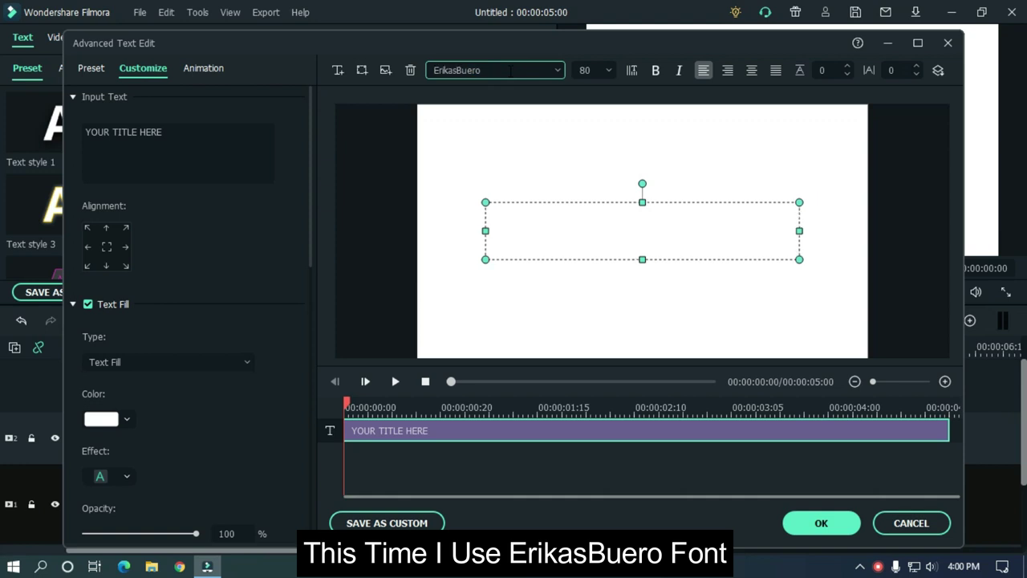
click(96, 419)
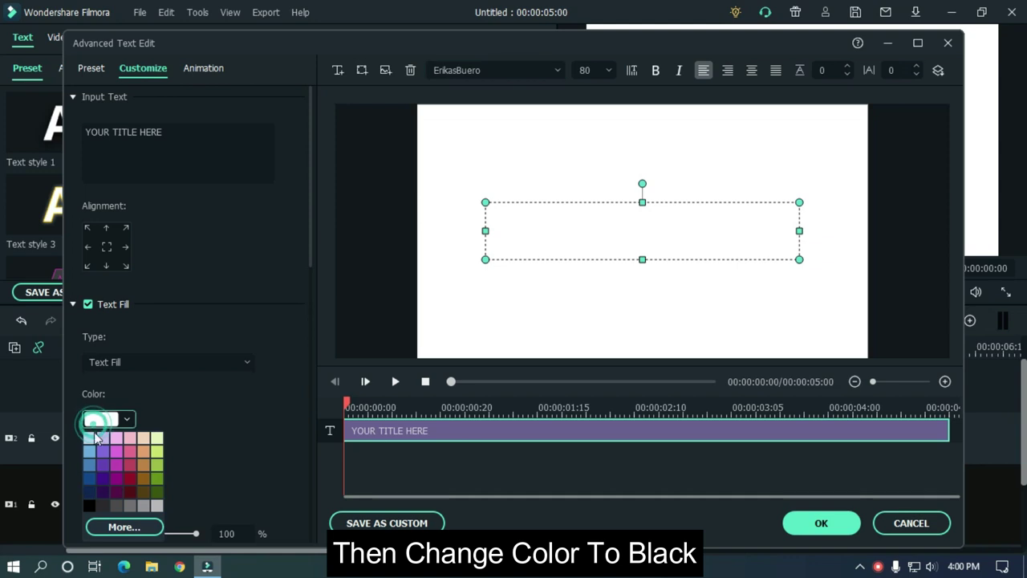
click(89, 506)
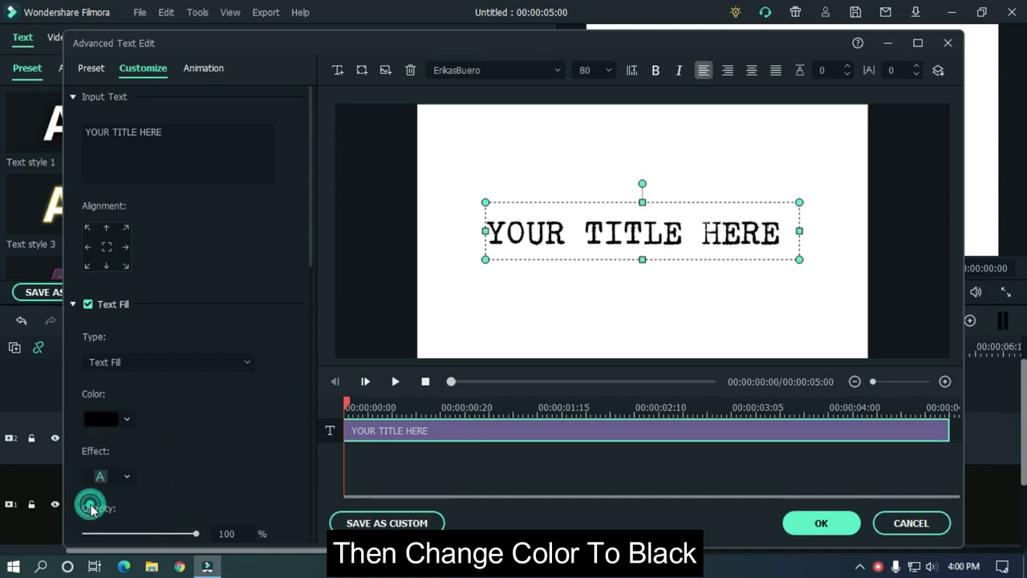
Replace the title text with "hello guys welcome to new video"
click(190, 153)
key(ctrl+a)
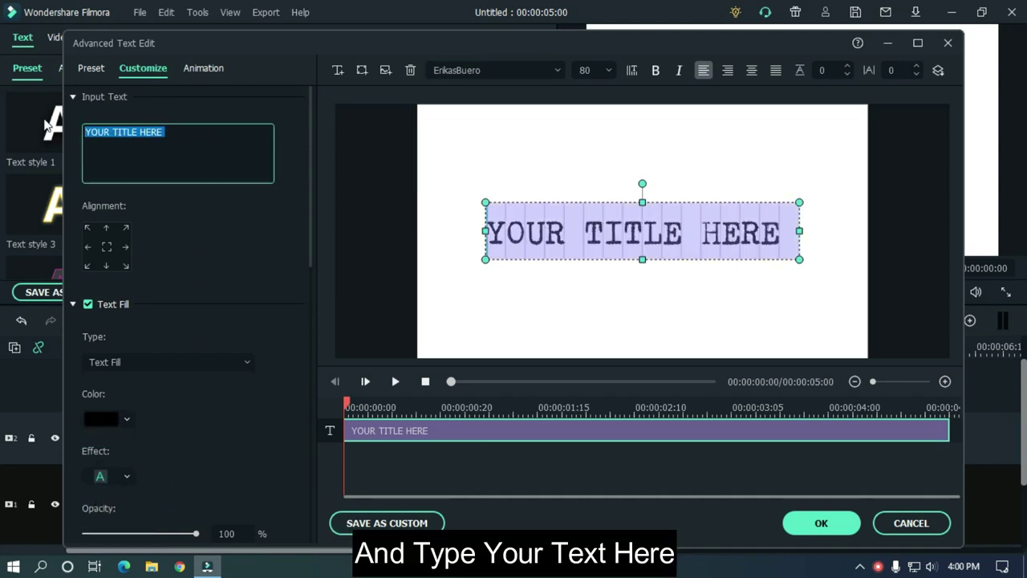
text(hello guys welcome n)
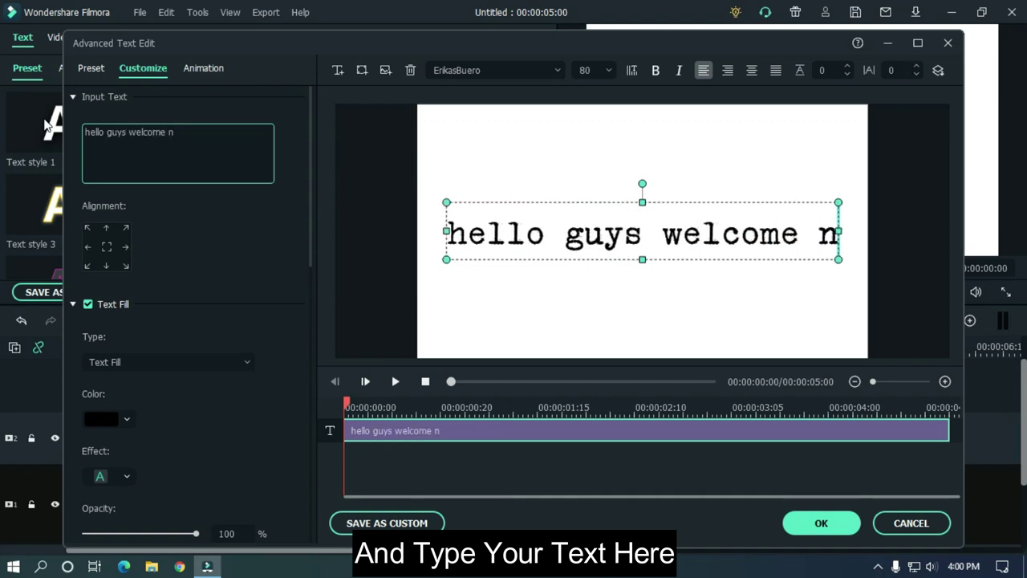
key(BackSpace)
text(to new video)
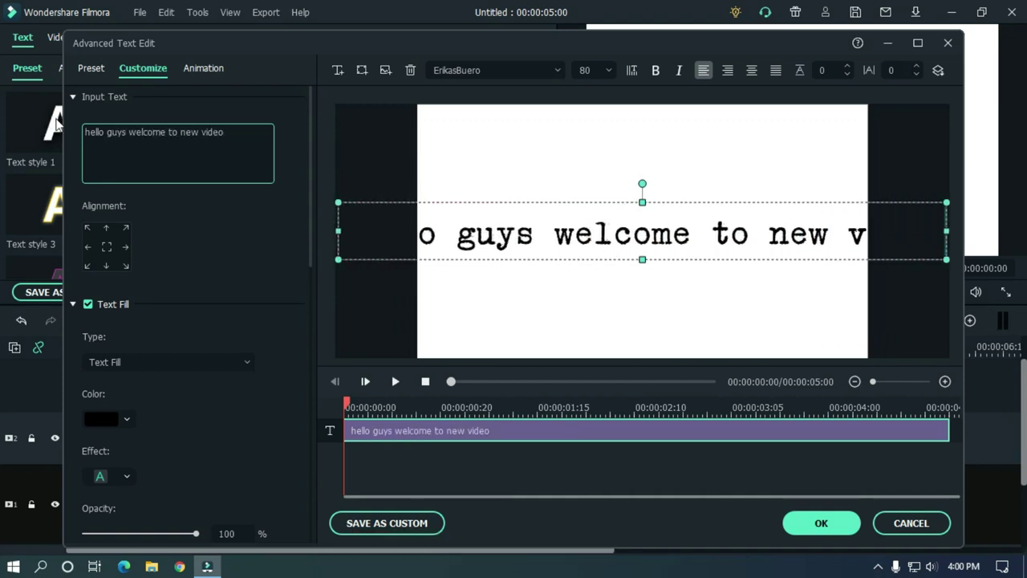
Set the title's font size to 53 and apply the text edits
click(597, 70)
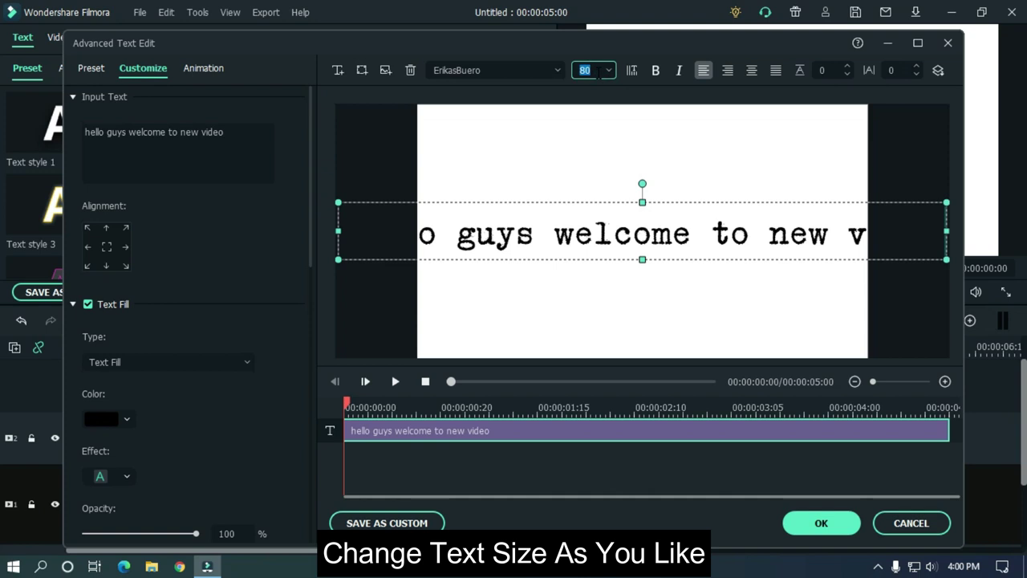
key(Return)
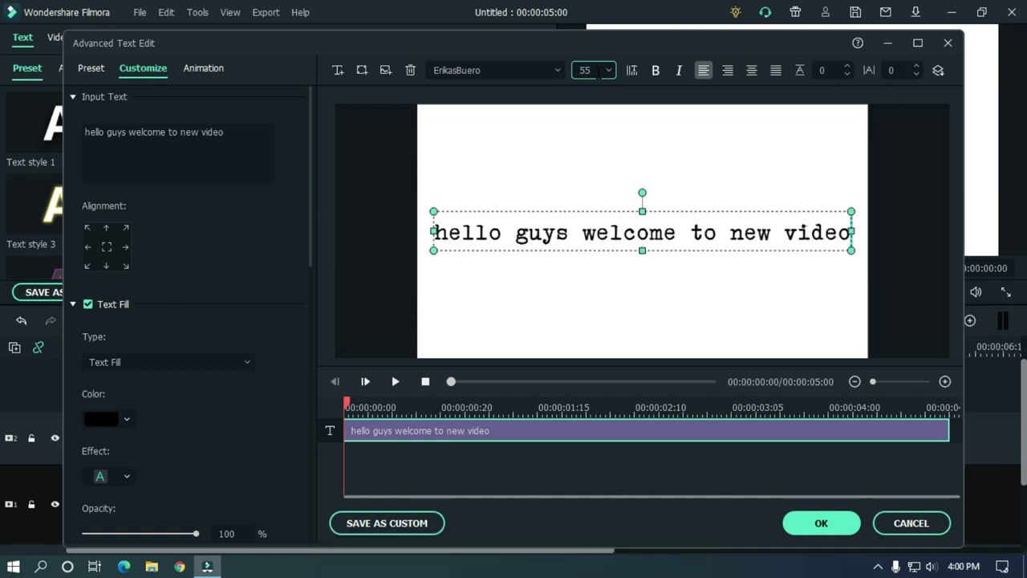
text(52)
key(Return)
drag(598, 71, 567, 74)
text(53)
key(Return)
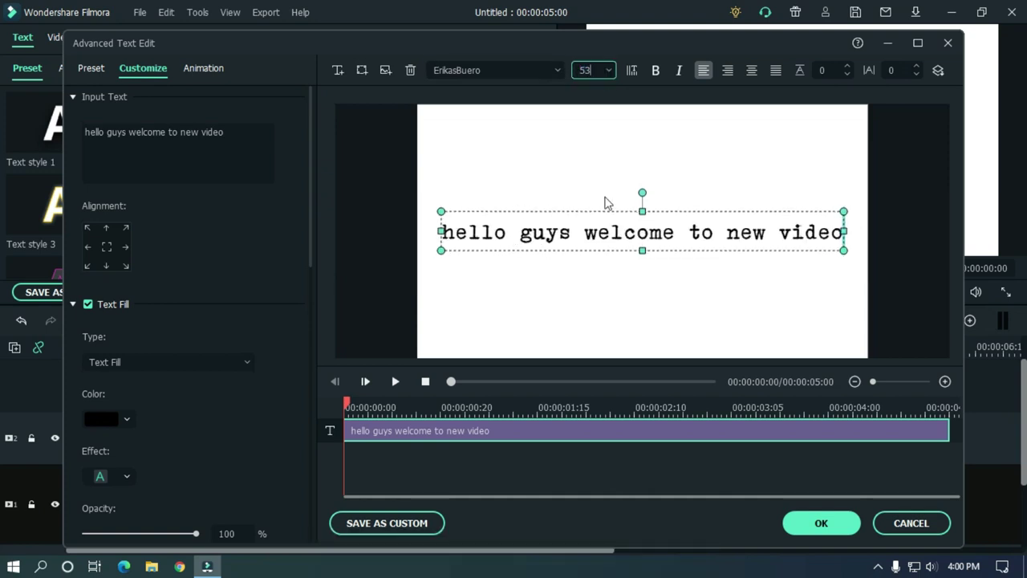
click(578, 437)
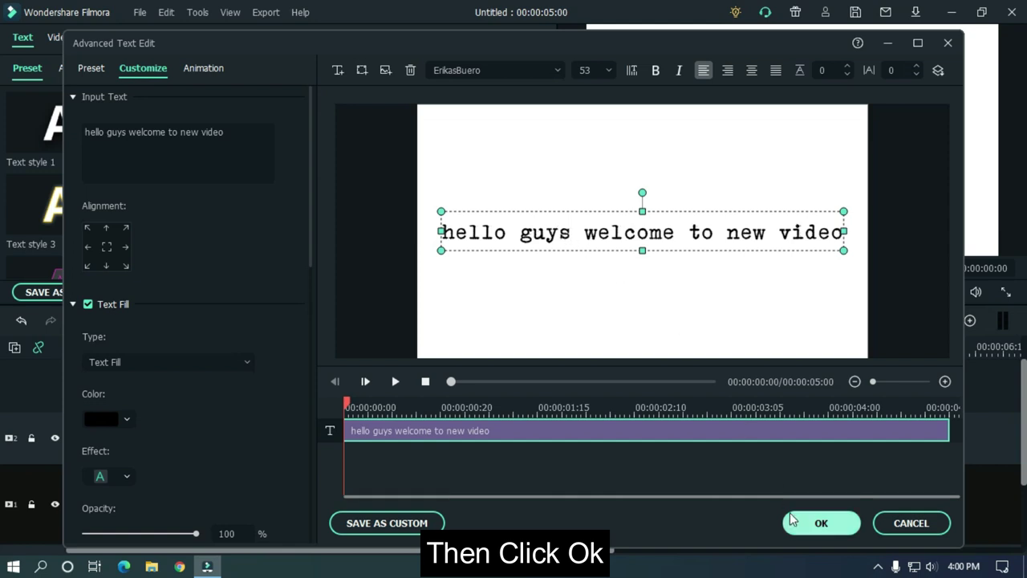
click(814, 524)
click(801, 414)
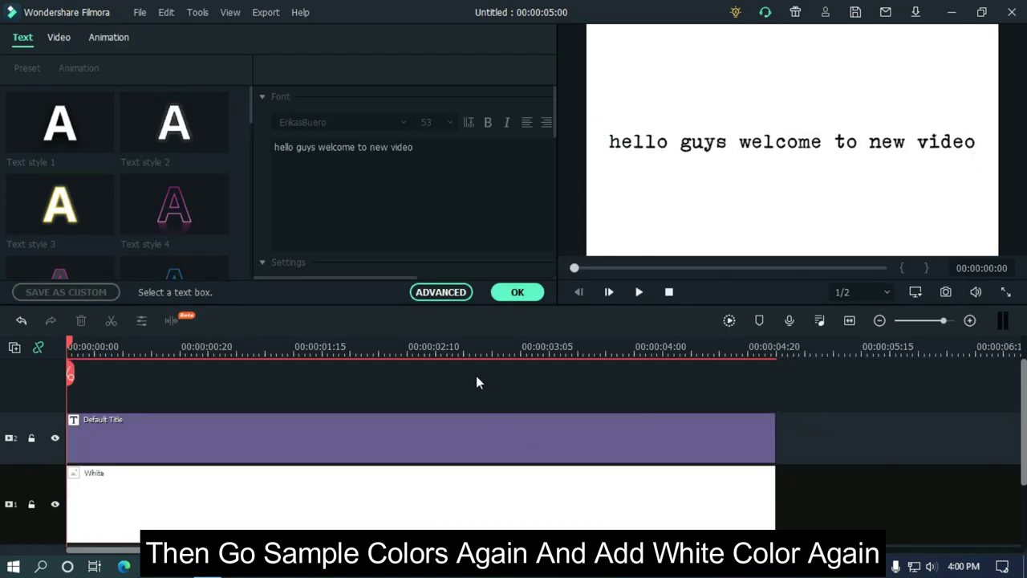
click(509, 297)
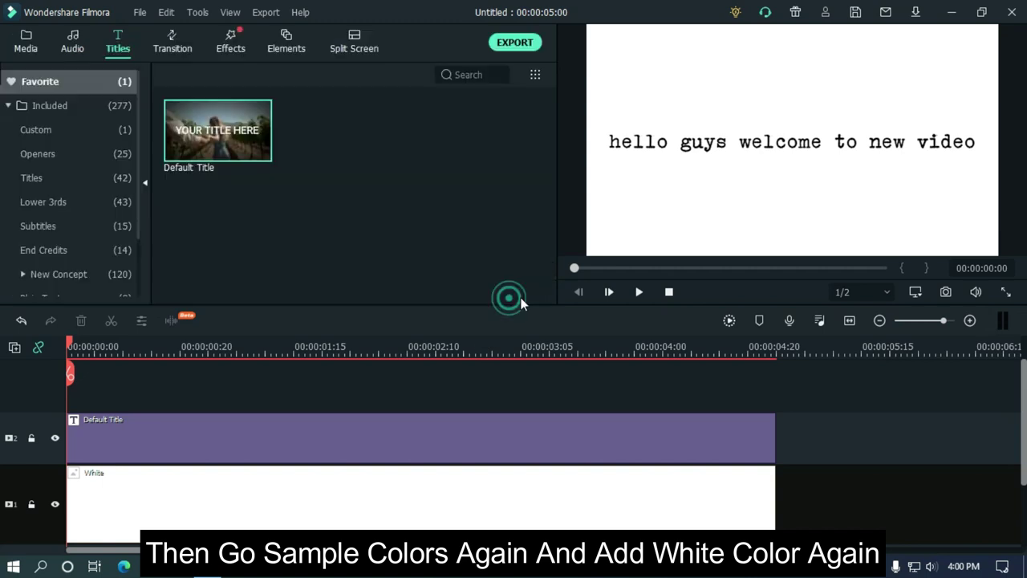
Add a second White clip on the track above the title and shrink its height to a strip just covering the text
click(24, 41)
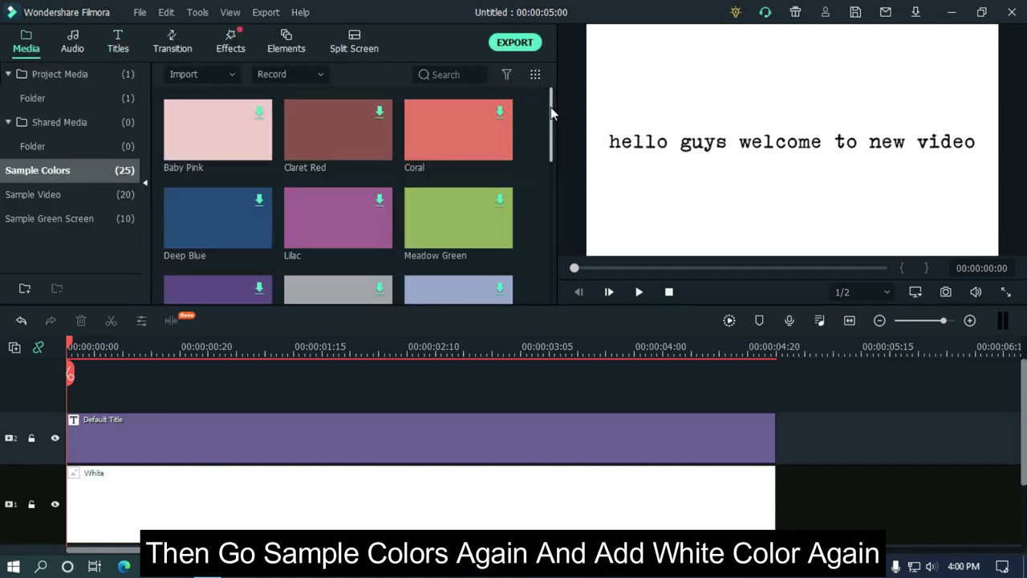
drag(551, 107, 68, 387)
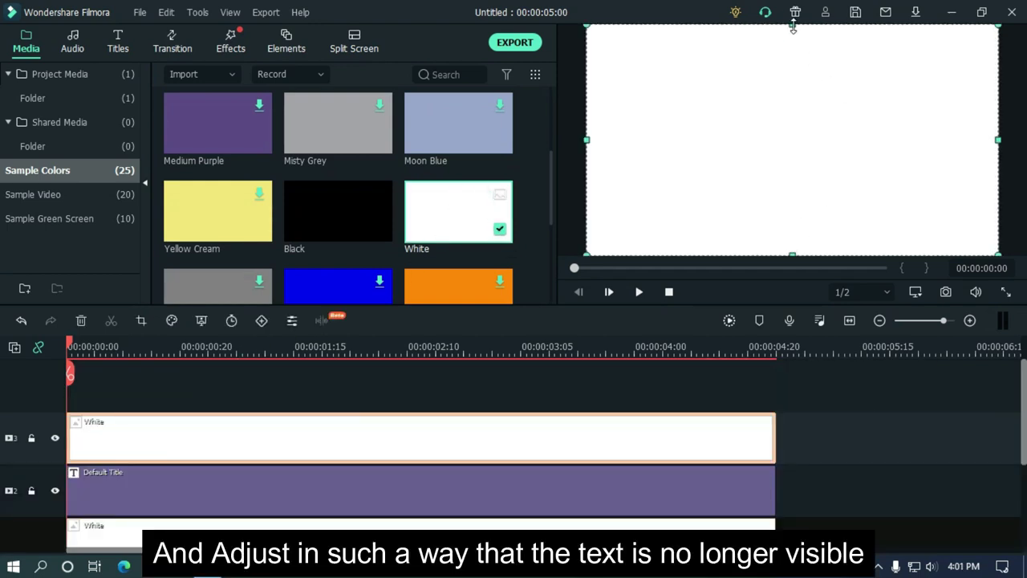
drag(793, 27, 794, 120)
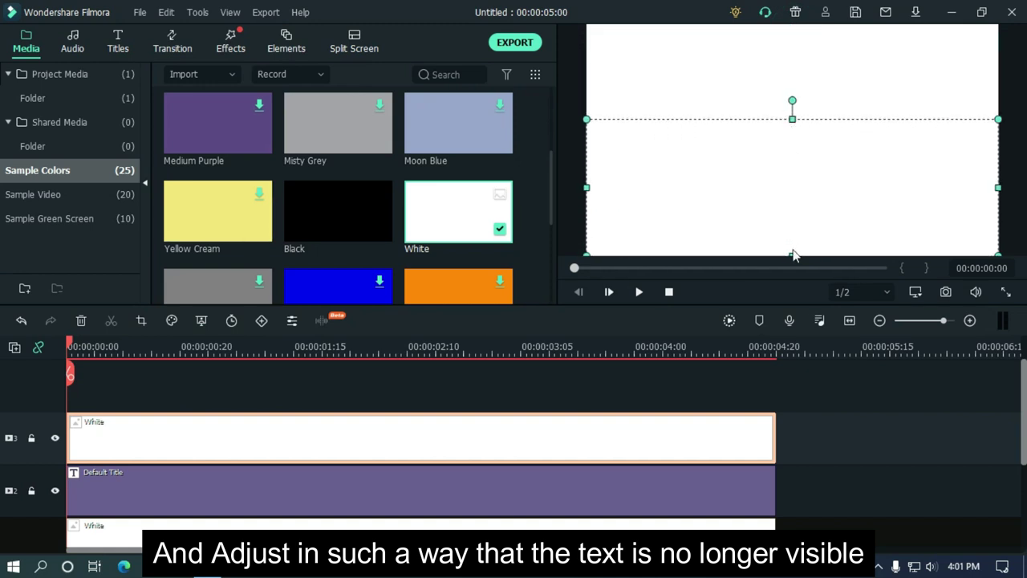
drag(793, 252, 794, 163)
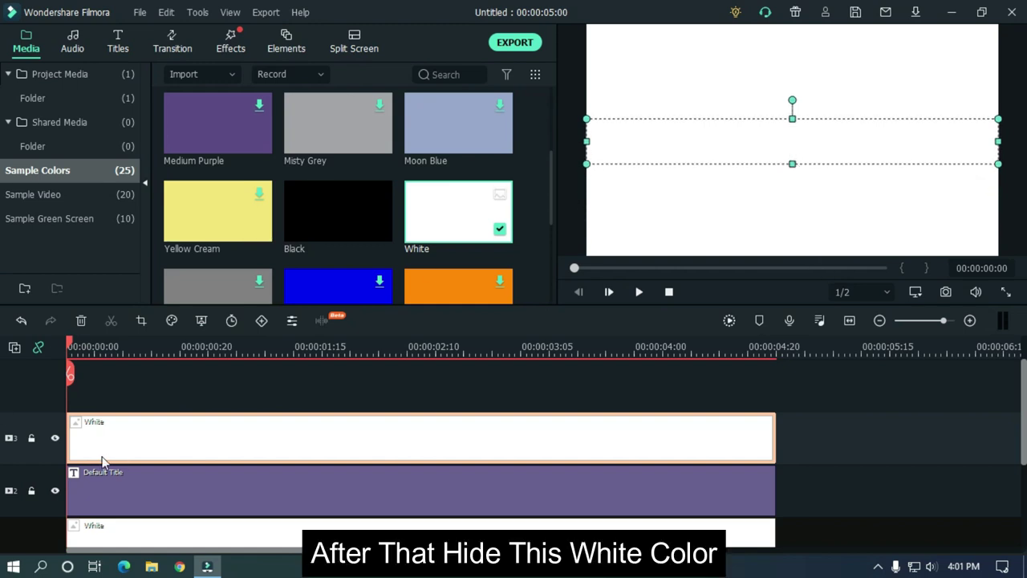
Hide the upper White clip's track and add the Black sample color on the track above it
click(55, 439)
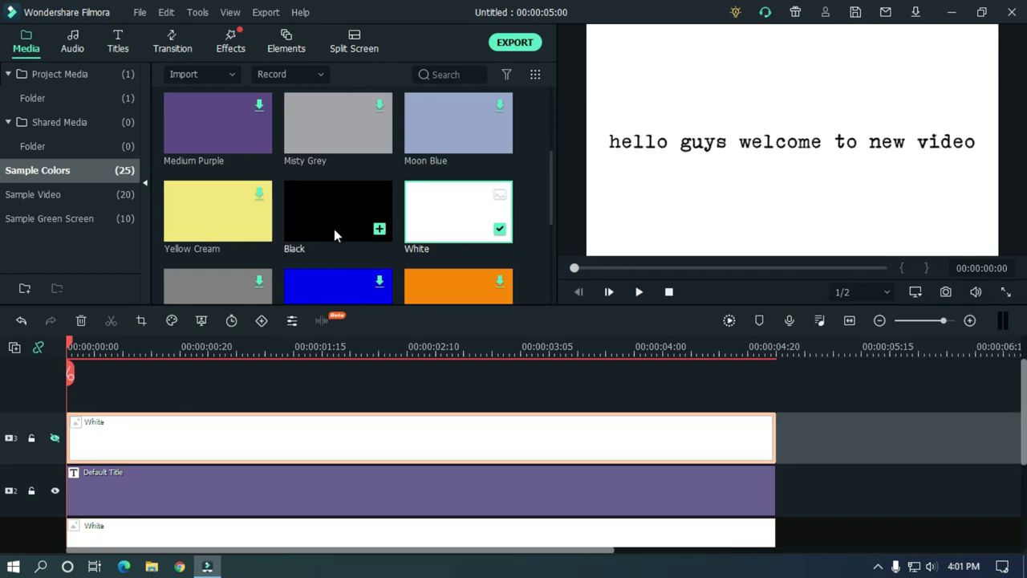
drag(328, 213, 139, 418)
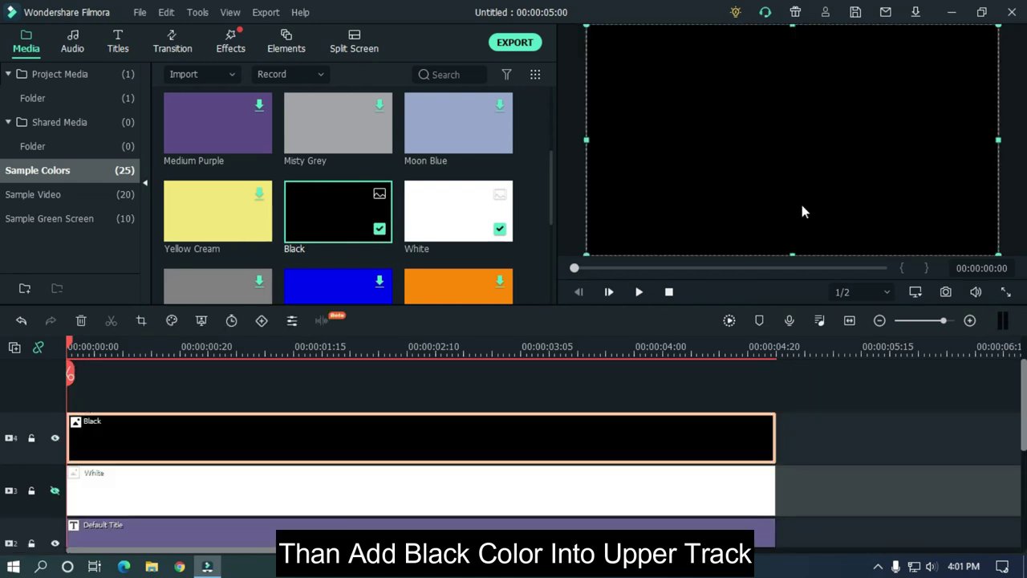
Set the Black clip's opacity to 30%
double_click(187, 439)
click(21, 102)
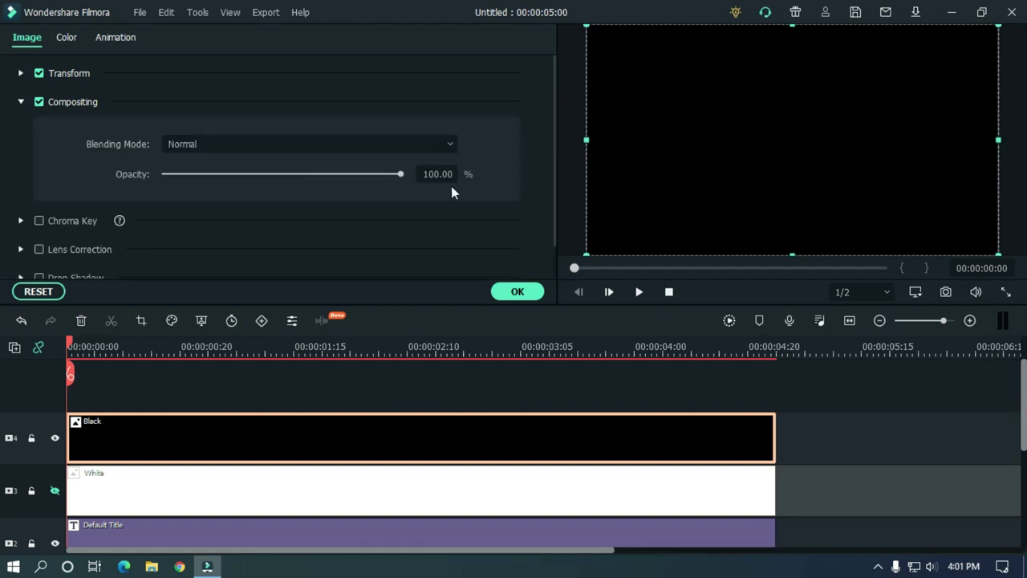
double_click(446, 172)
text(30)
key(Return)
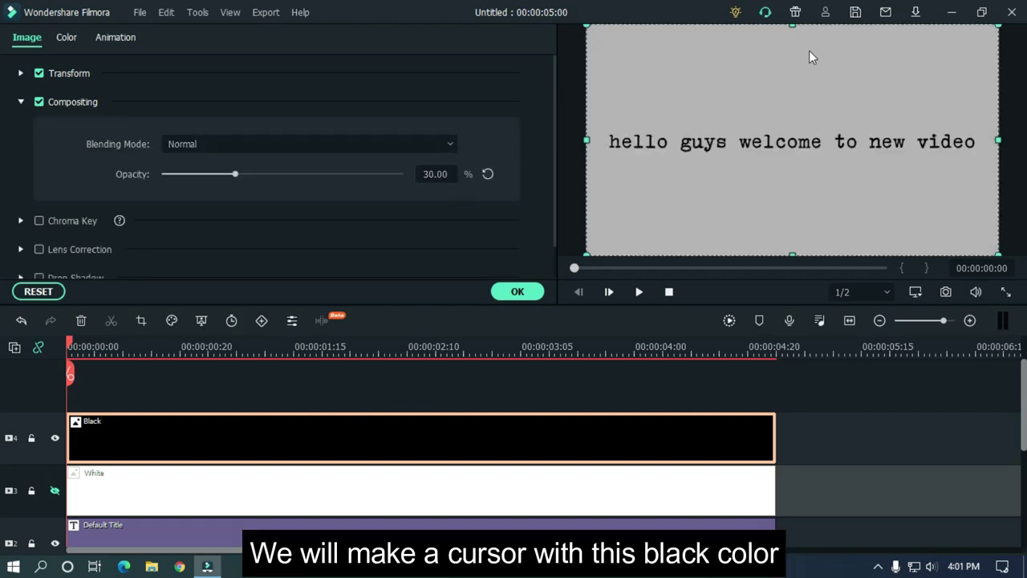
Shrink the Black clip to the height of the text line and narrow it into a thin vertical cursor bar
drag(793, 26, 793, 122)
drag(794, 253, 798, 157)
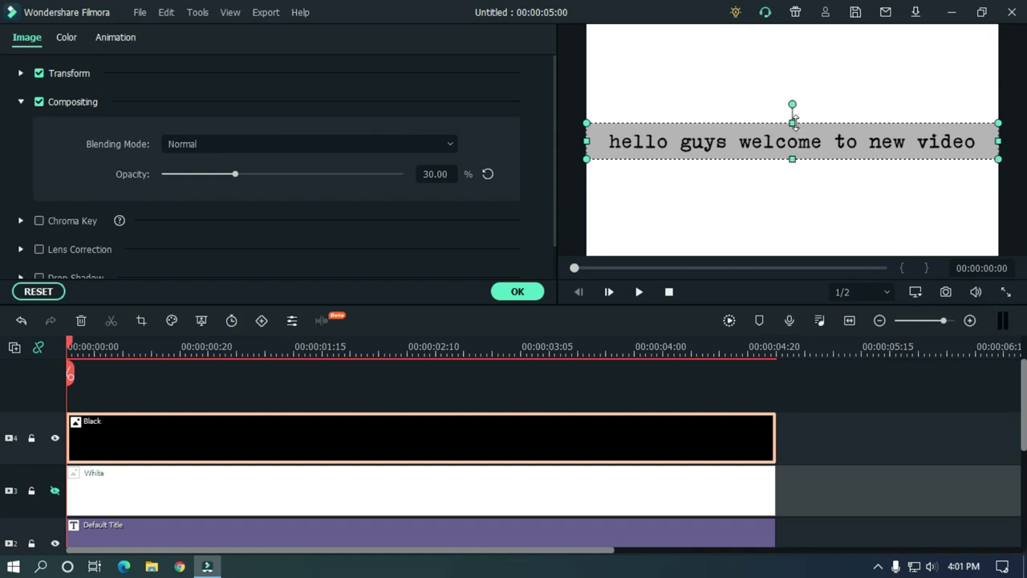
drag(793, 116, 793, 120)
drag(793, 159, 793, 158)
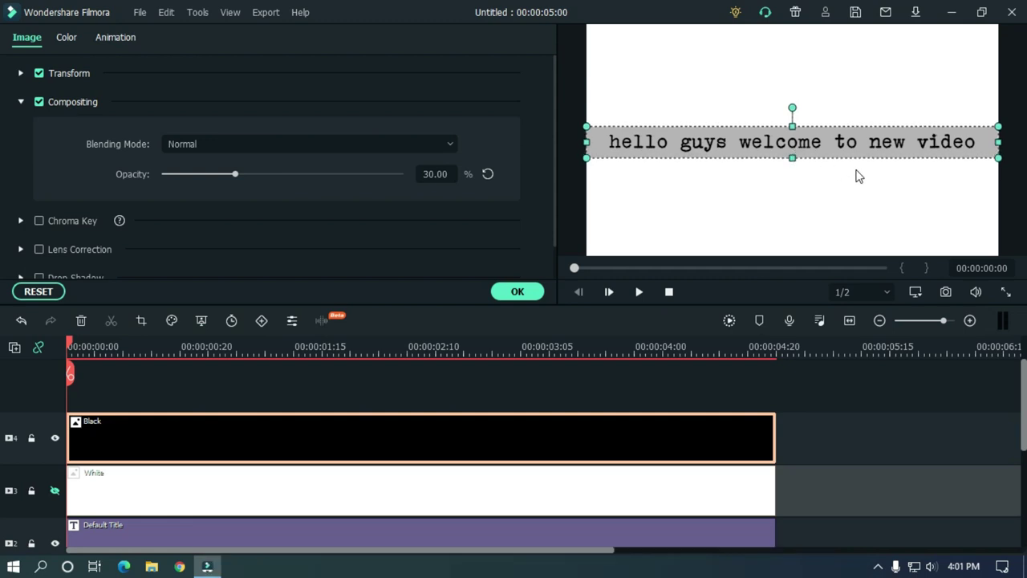
drag(995, 141, 596, 138)
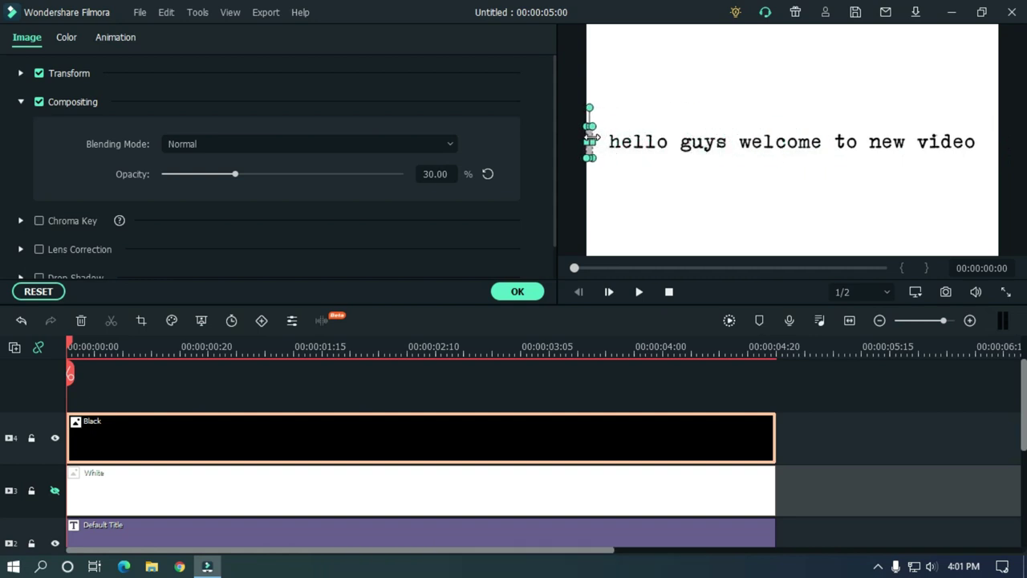
Move the black cursor bar so that it stands just before the first letter of the title
click(695, 202)
click(594, 151)
drag(592, 149, 603, 149)
click(632, 204)
click(602, 149)
click(641, 193)
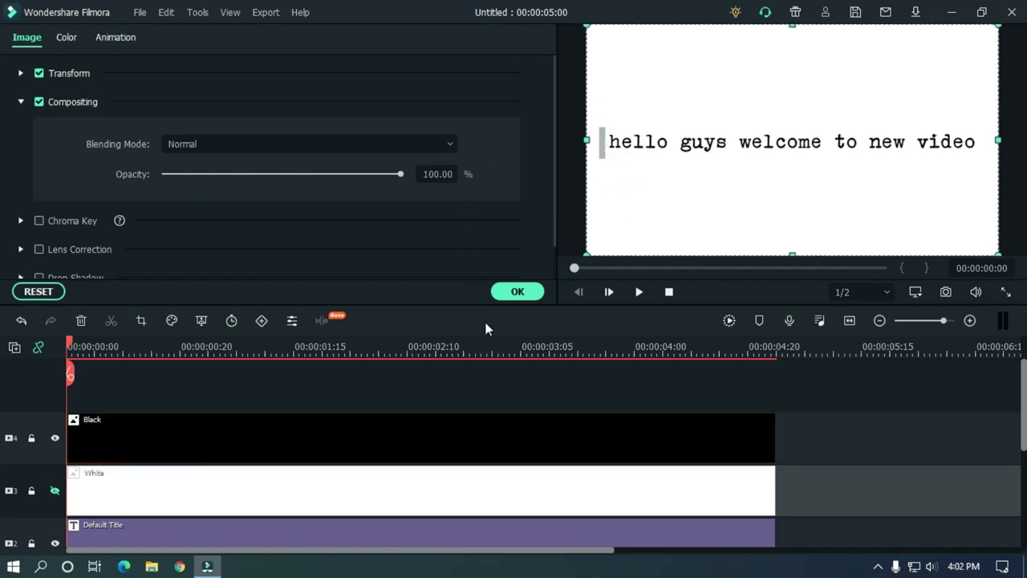
Reset the Black cursor bar's opacity to 100%
click(486, 442)
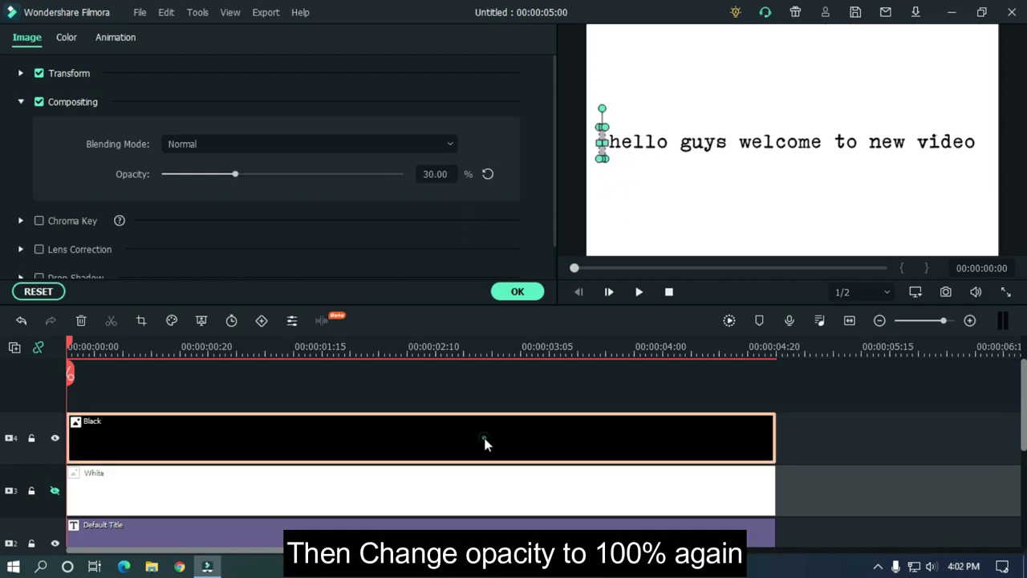
click(488, 175)
click(886, 424)
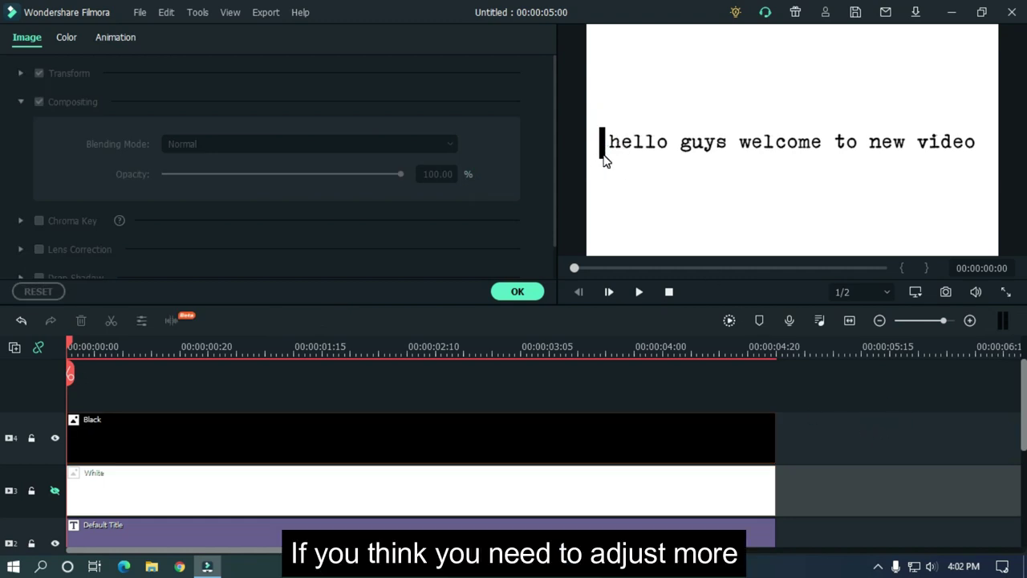
Narrow the black cursor bar slightly from its text-facing side, using a 75% preview zoom for precision, and restore the preview to Fit
right_click(707, 157)
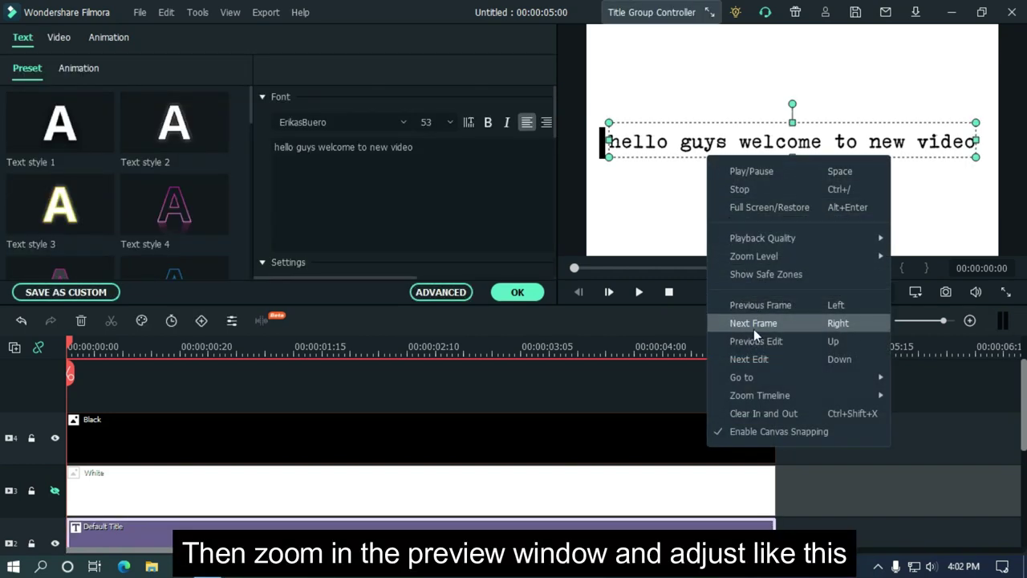
mouse_move(762, 257)
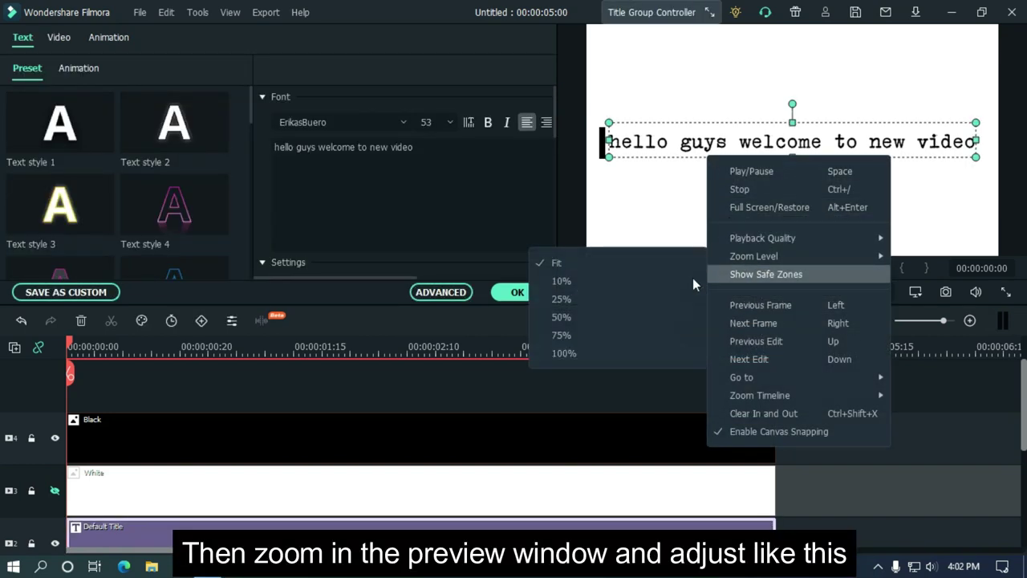
click(599, 336)
drag(632, 195, 596, 202)
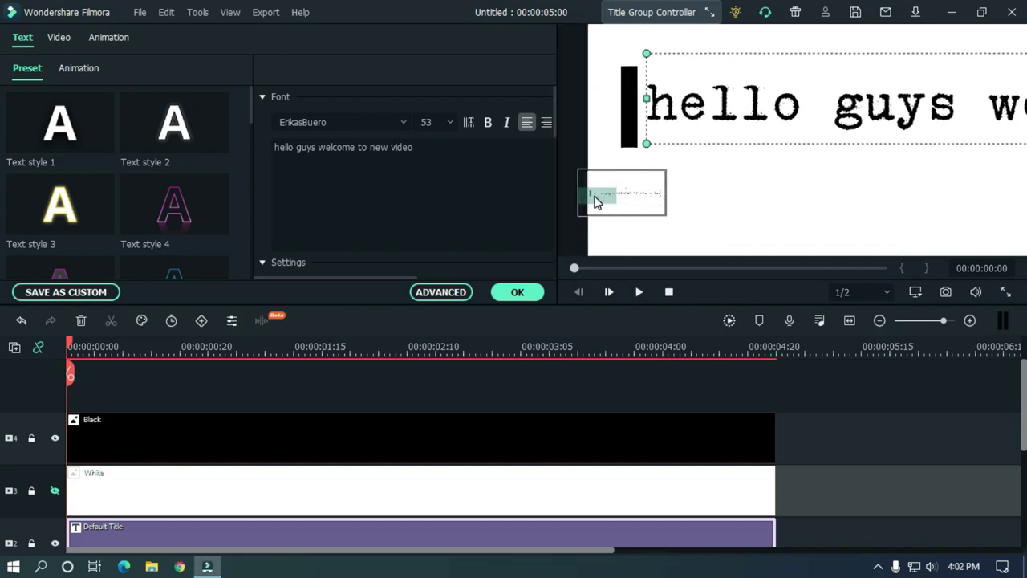
click(630, 115)
drag(637, 105, 634, 106)
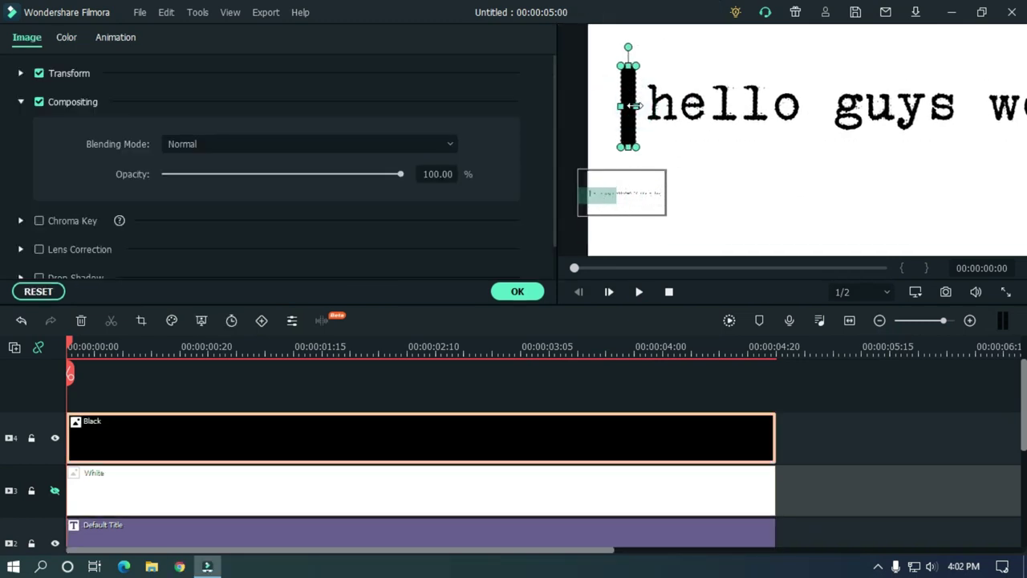
click(706, 171)
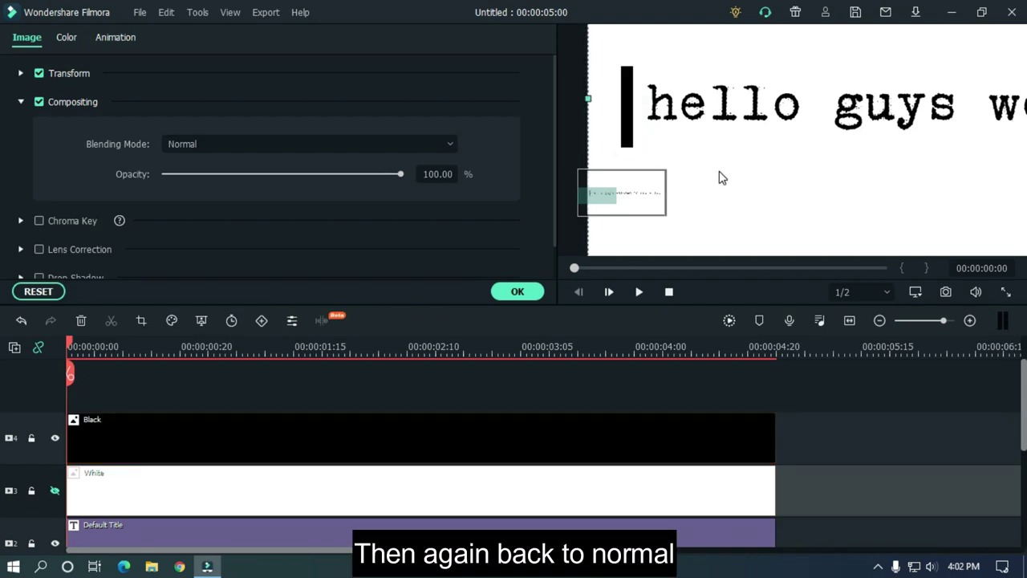
right_click(719, 170)
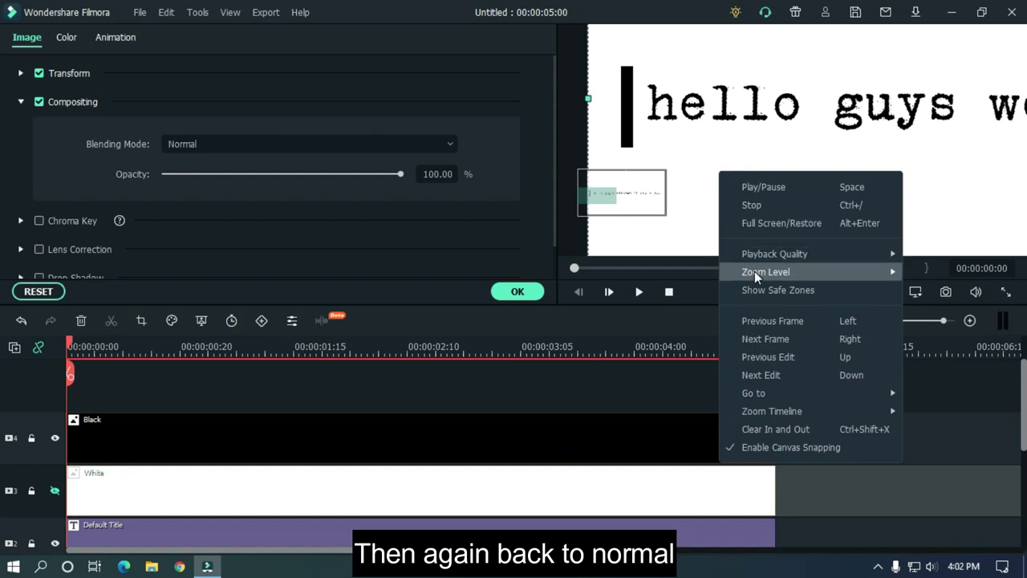
mouse_move(754, 271)
click(645, 278)
Unhide the upper White clip's track so that it covers the title, and close the clip settings
click(877, 433)
click(594, 459)
click(807, 433)
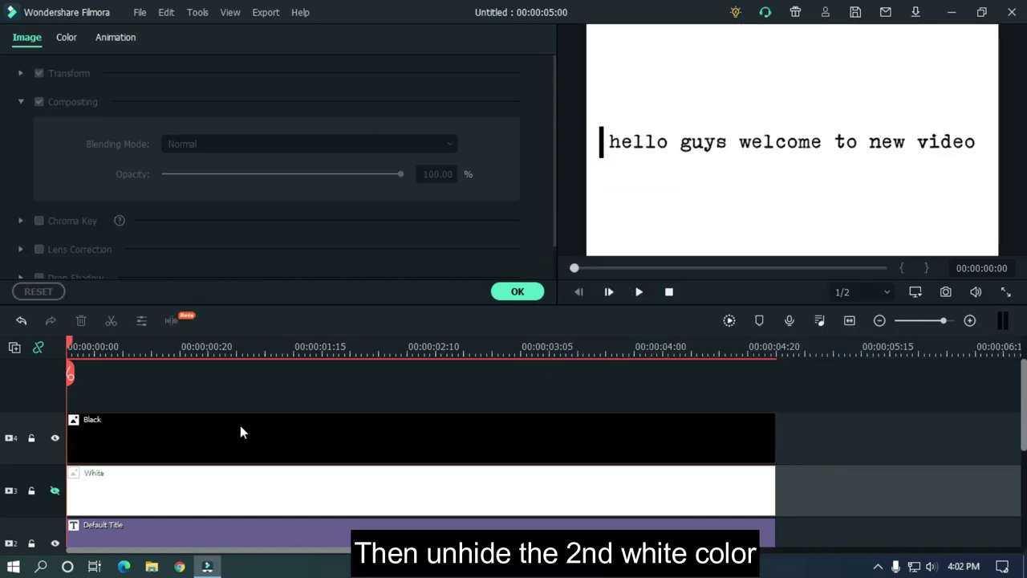
click(55, 492)
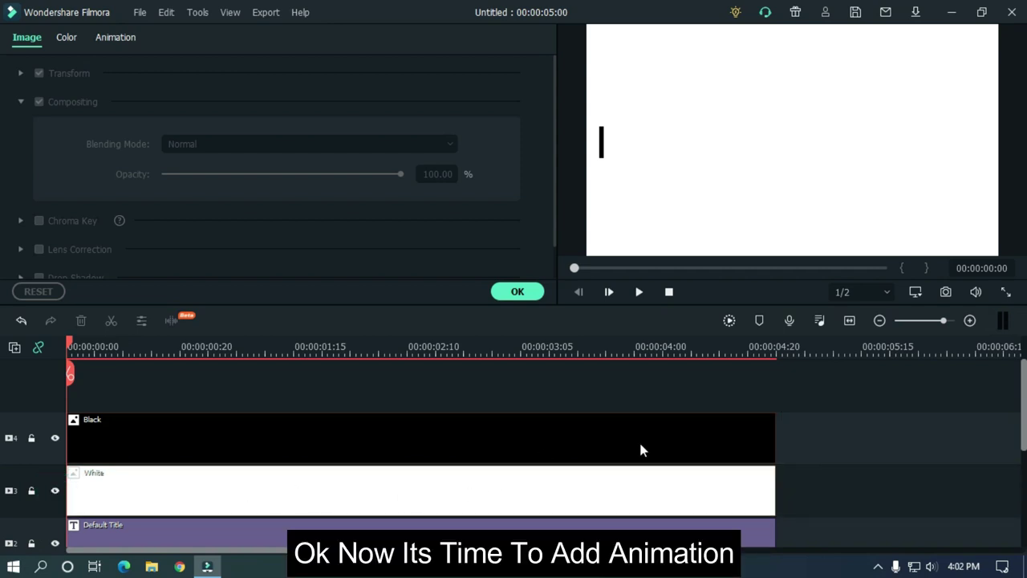
scroll(2, 416, down, 1)
click(505, 292)
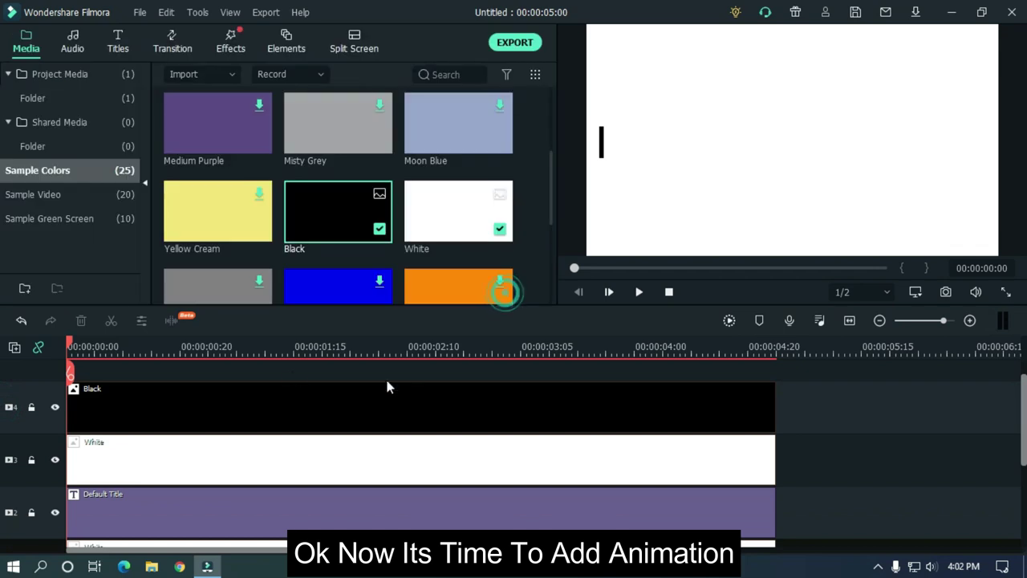
Add a custom animation keyframe at the start of the Black clip with 100% opacity
scroll(1, 465, down, 2)
scroll(1, 468, up, 2)
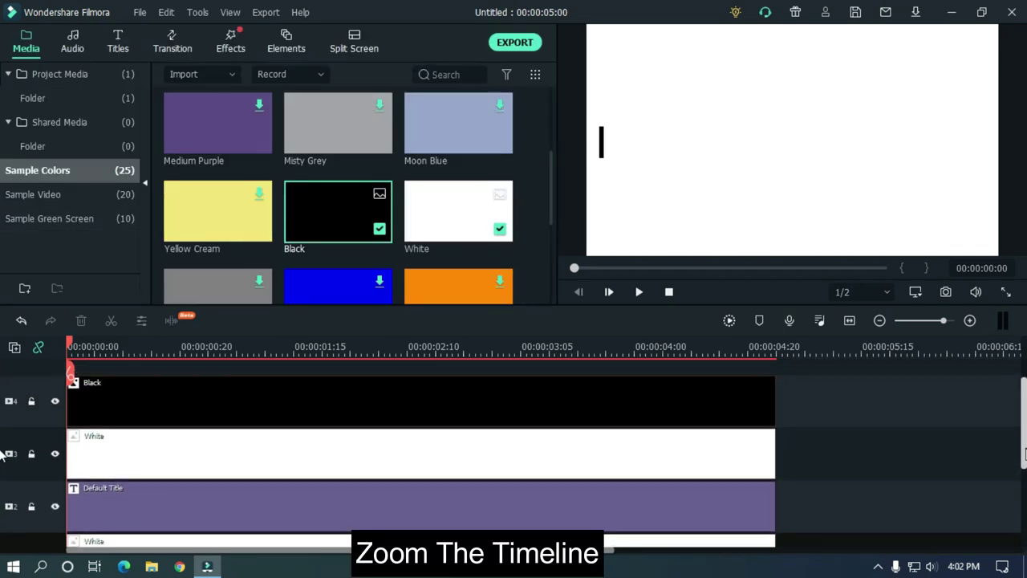
drag(186, 351, 385, 341)
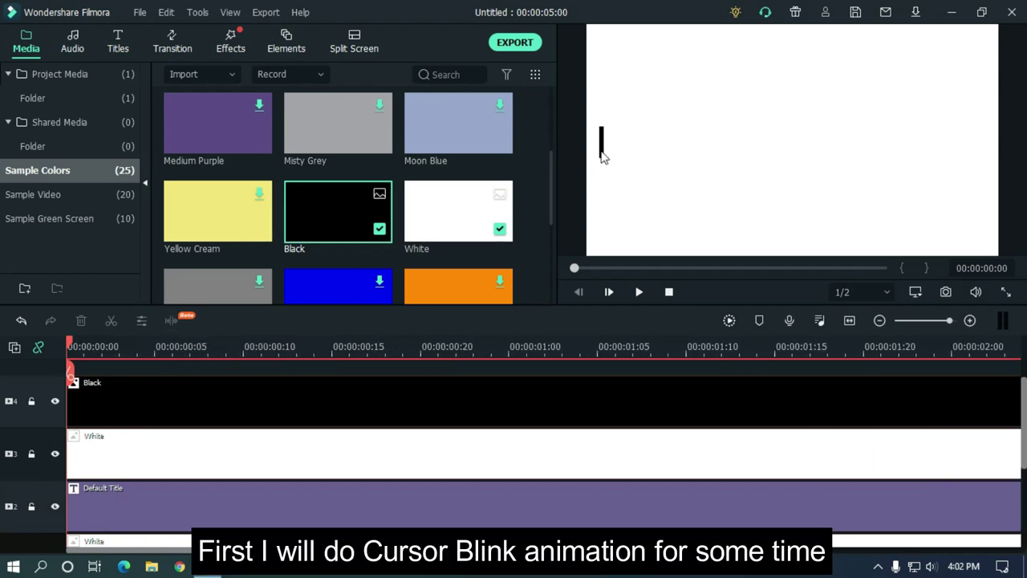
double_click(430, 399)
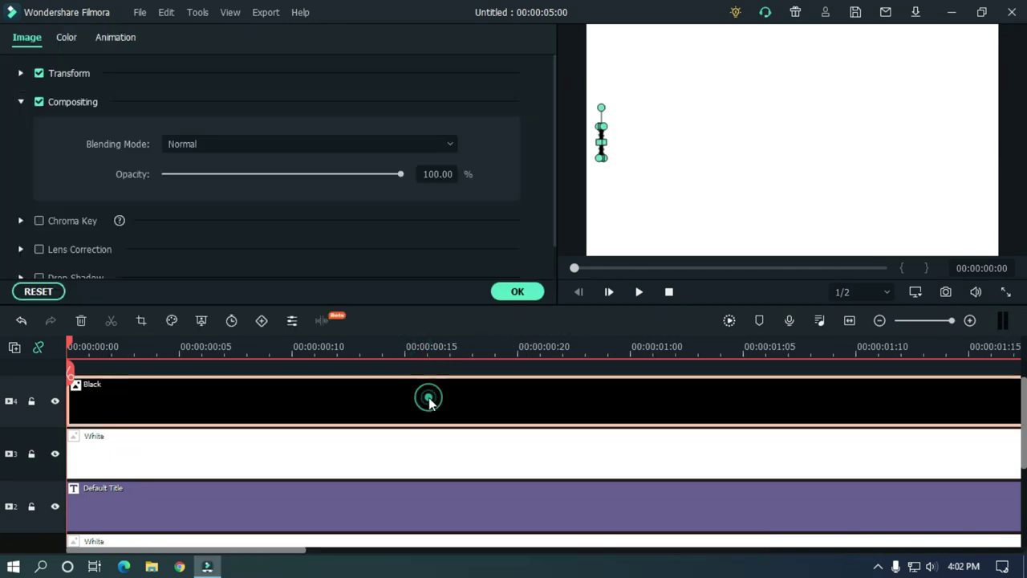
click(117, 39)
click(90, 69)
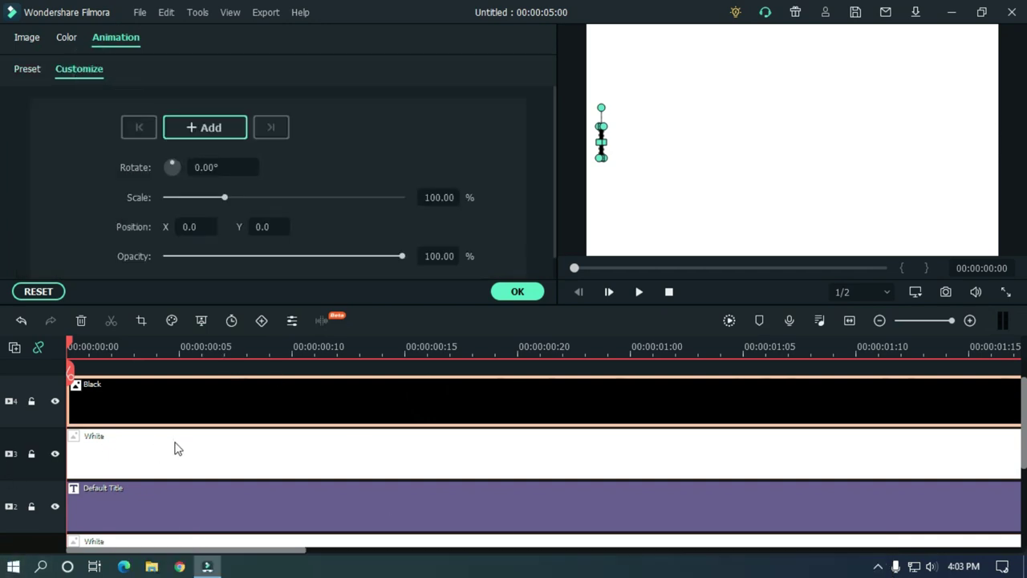
click(212, 134)
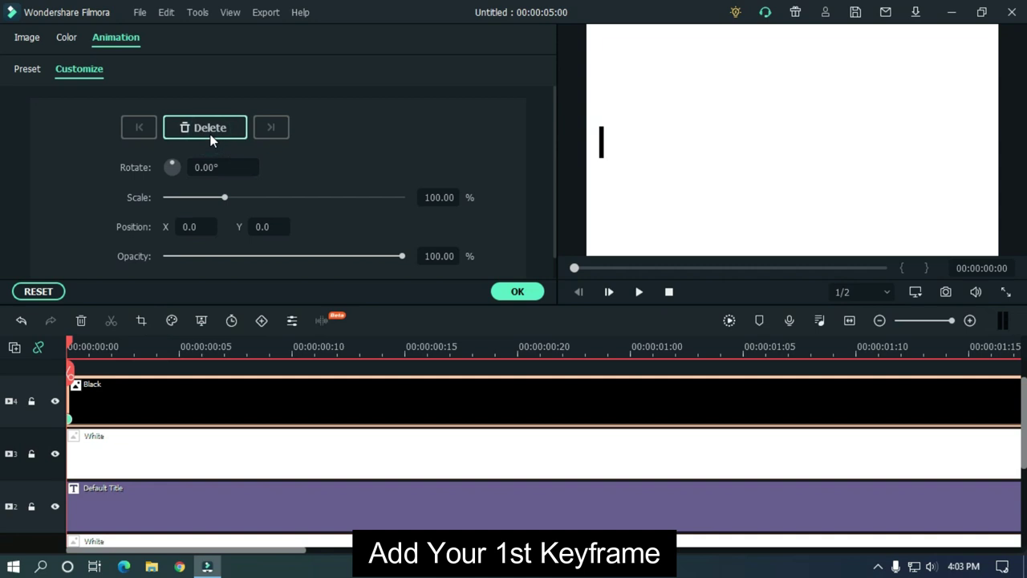
Keyframe the Black clip's opacity to 0% at 00:00:00:05 and back to 100% at 00:00:00:10
click(183, 347)
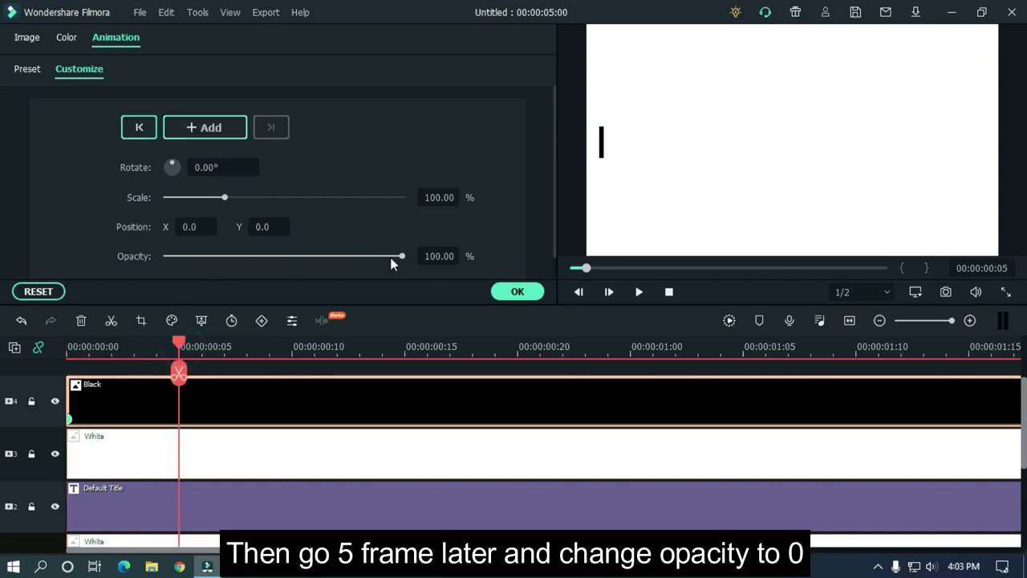
drag(404, 254, 156, 246)
click(296, 345)
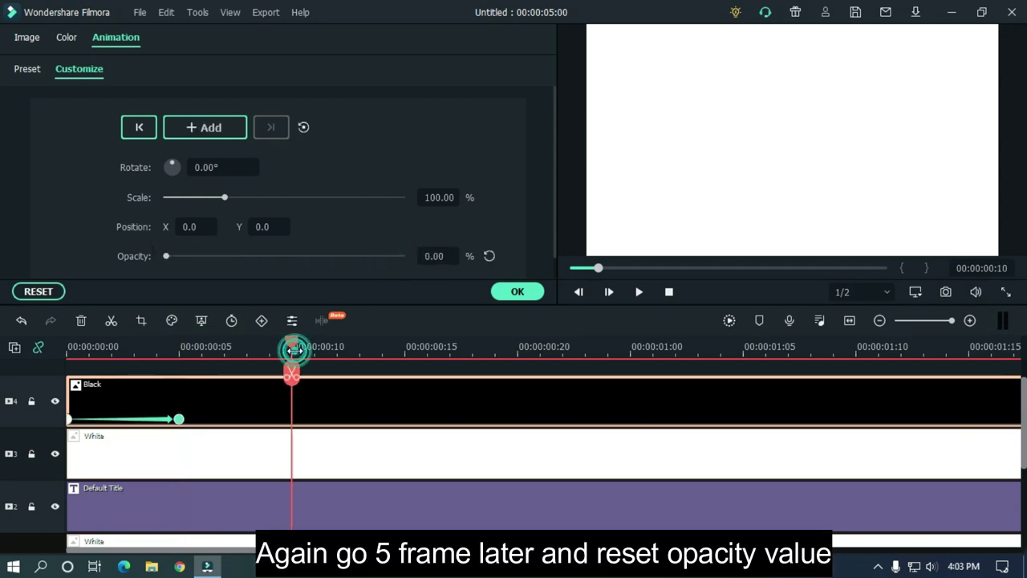
click(489, 257)
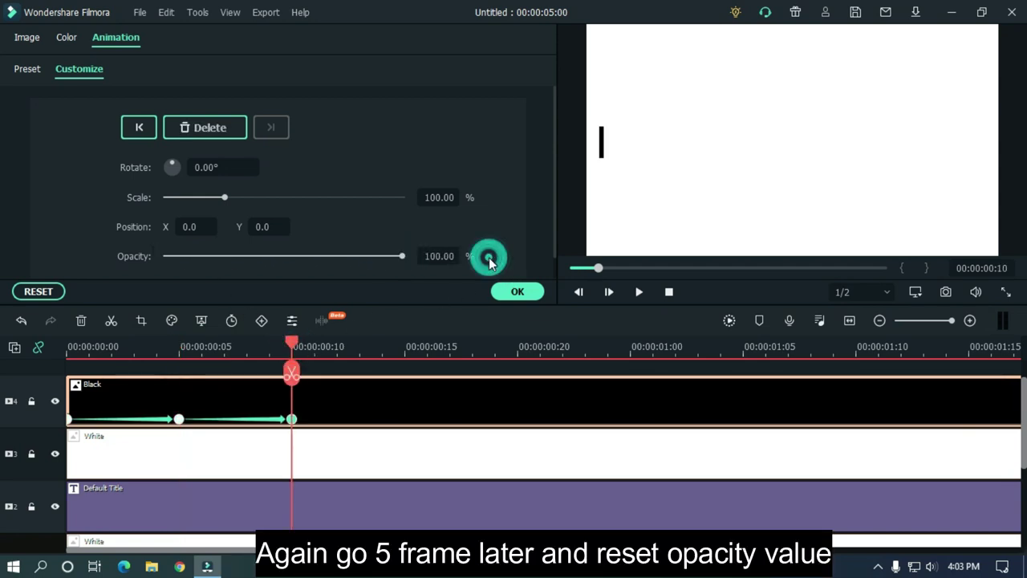
Continue the cursor blink with Black clip opacity keyframes of 0% at 00:00:00:15 and 100% at 00:00:00:20
click(405, 345)
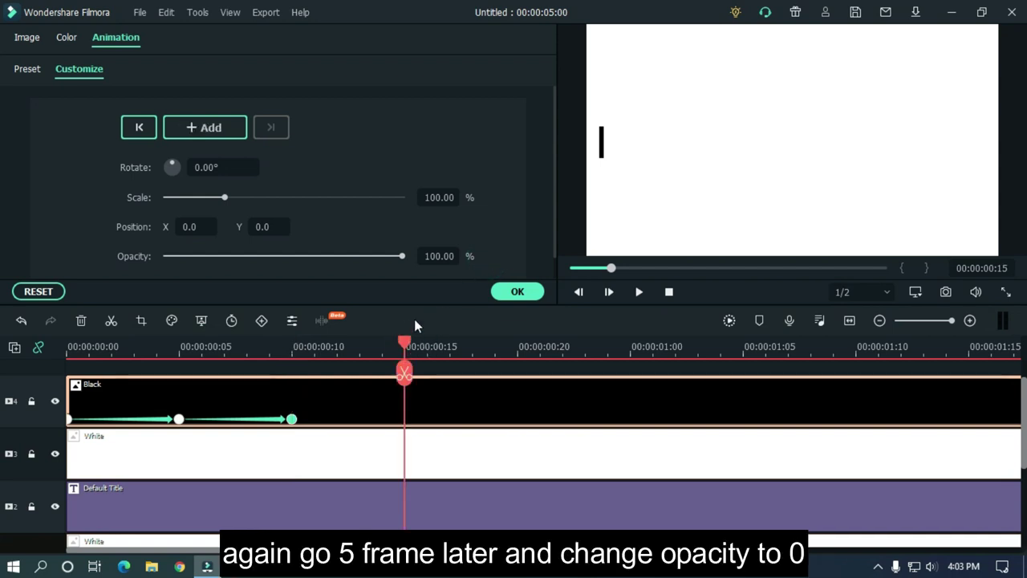
drag(403, 257, 107, 256)
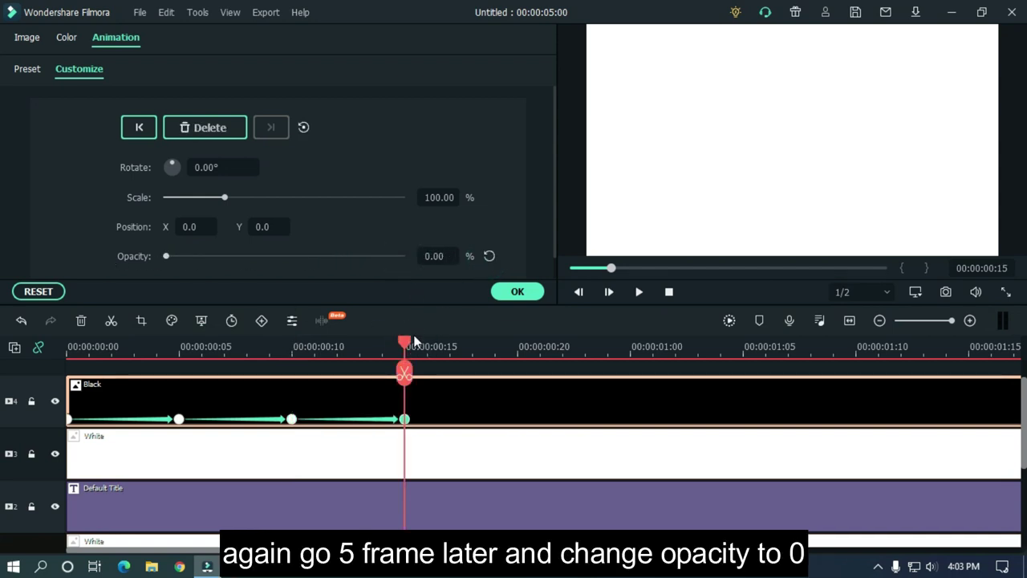
click(518, 351)
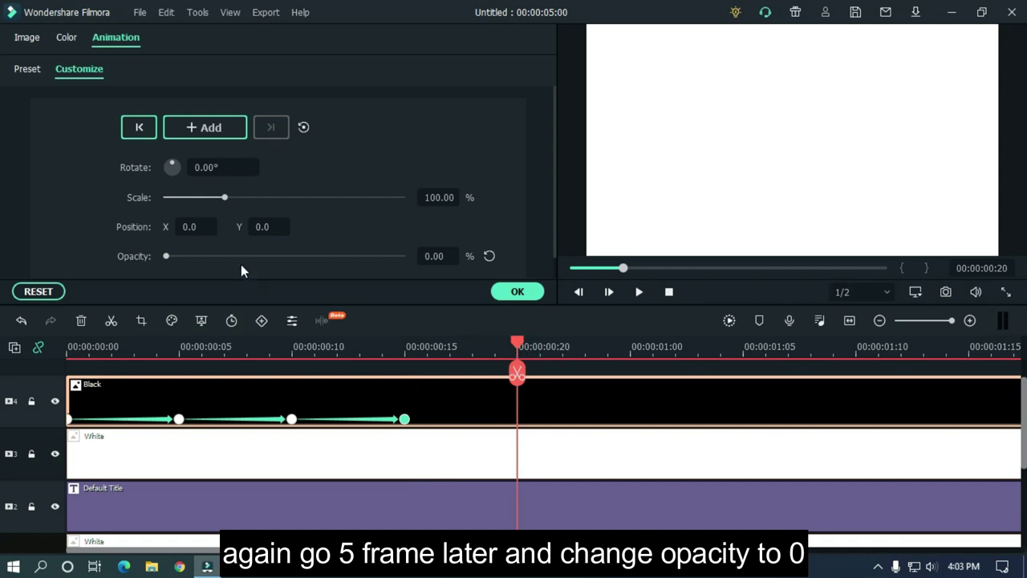
drag(167, 256, 445, 257)
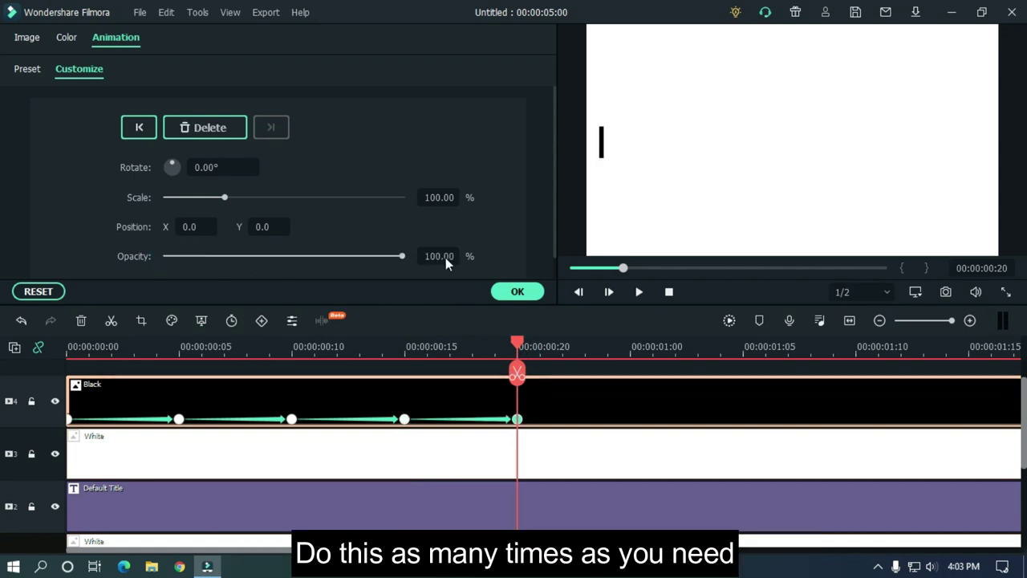
Add another blink to the Black clip with opacity 0% at 00:00:01:00 and 100% at 00:00:01:05
click(631, 351)
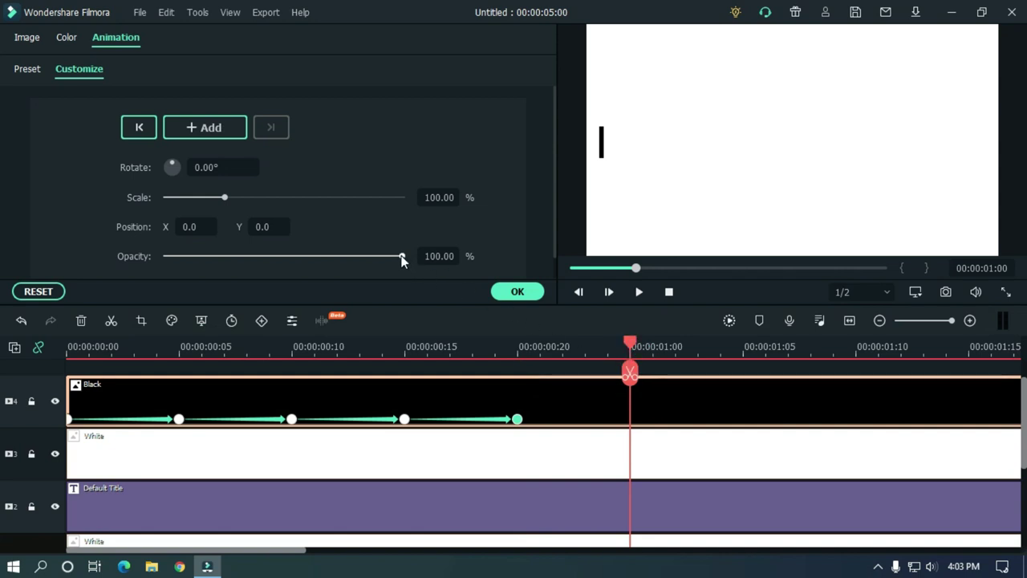
drag(402, 257, 132, 258)
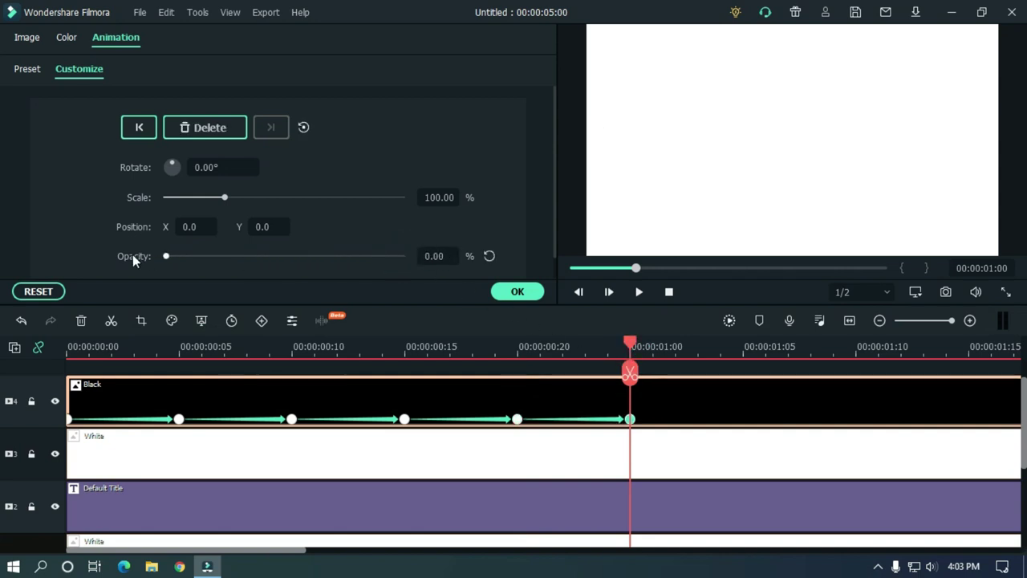
click(746, 347)
click(489, 256)
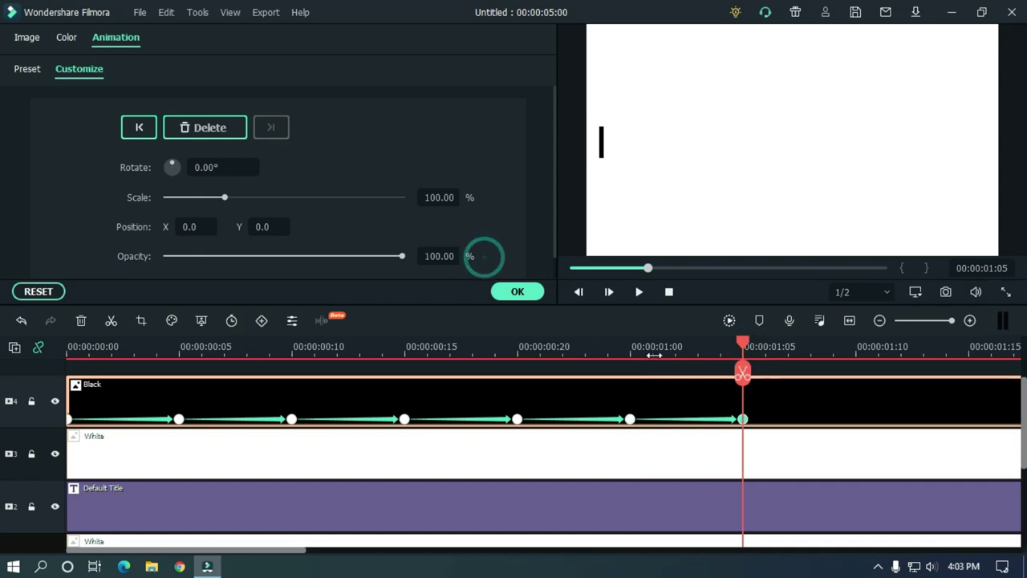
Play the project from the beginning to check the cursor's blinking animation
scroll(449, 320, down, 2)
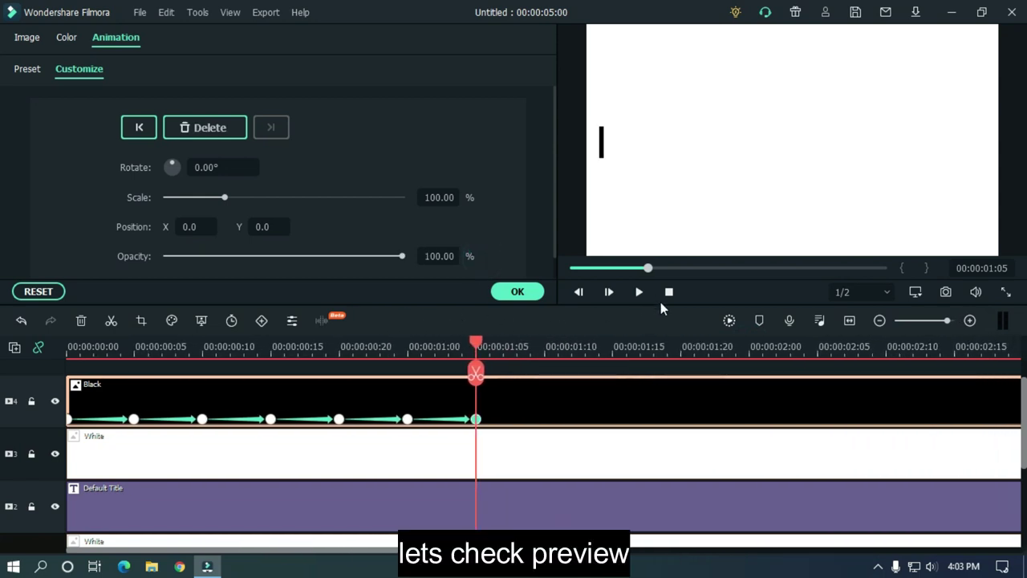
click(667, 295)
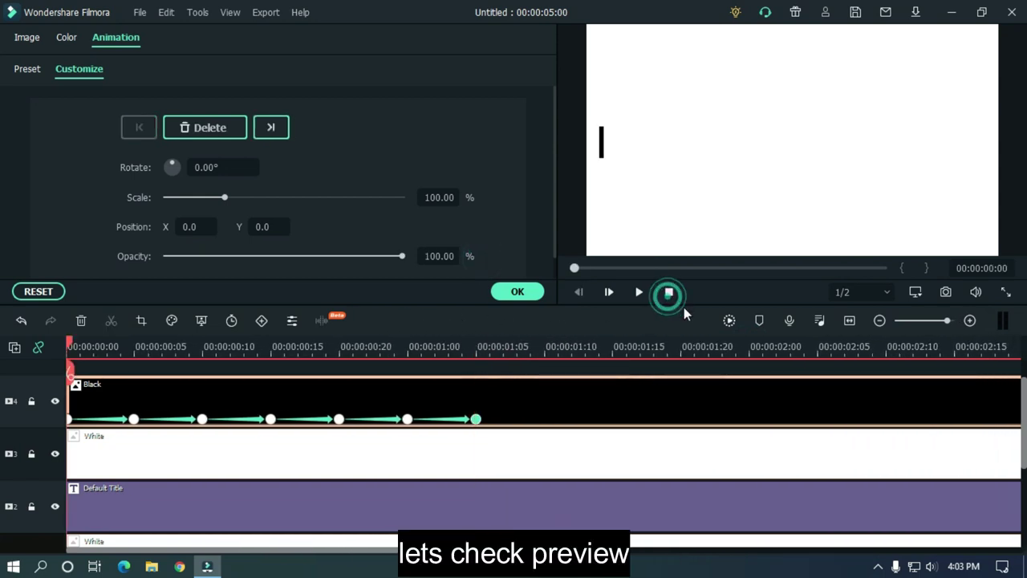
click(546, 369)
click(648, 265)
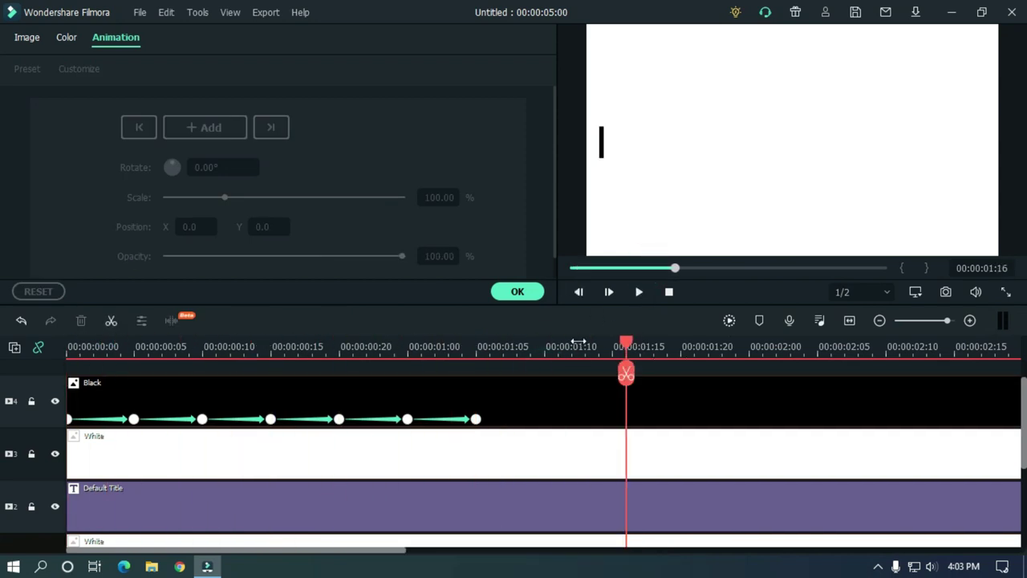
Add an animation keyframe to the upper White clip at 00:00:01:05, in line with the Black clip's last keyframe
drag(628, 342, 482, 346)
drag(692, 346, 655, 345)
scroll(350, 451, down, 1)
scroll(1018, 450, up, 4)
scroll(3, 405, down, 1)
click(405, 417)
click(337, 485)
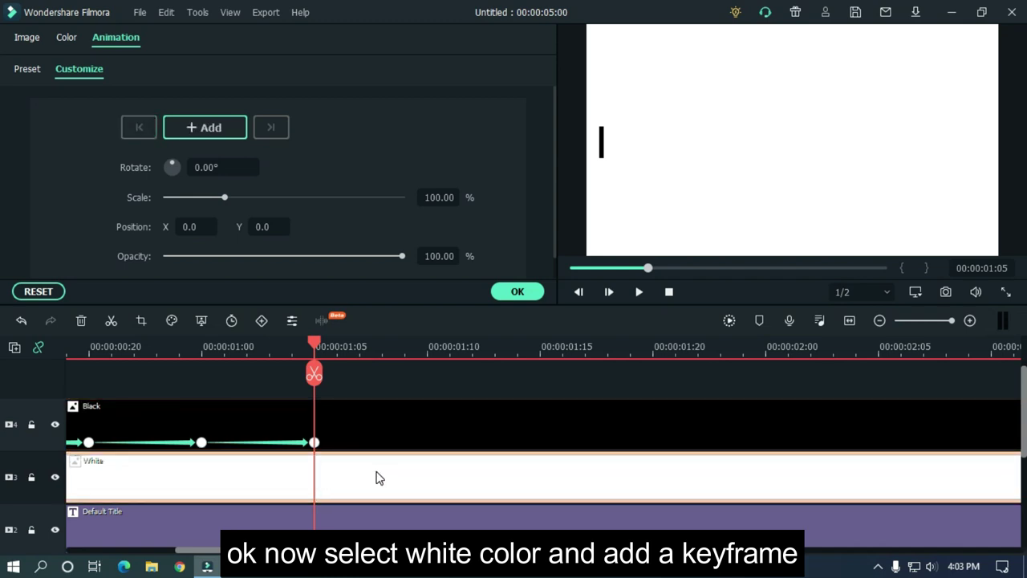
click(203, 130)
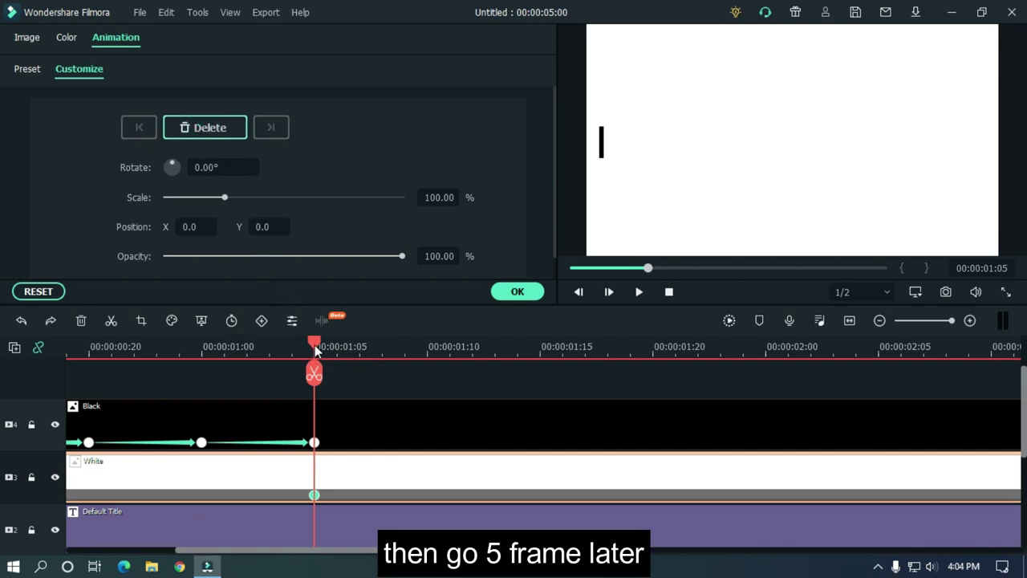
At 00:00:01:10, keyframe the upper White clip's X position to 63 and the Black cursor's X position to 45
drag(314, 345, 435, 350)
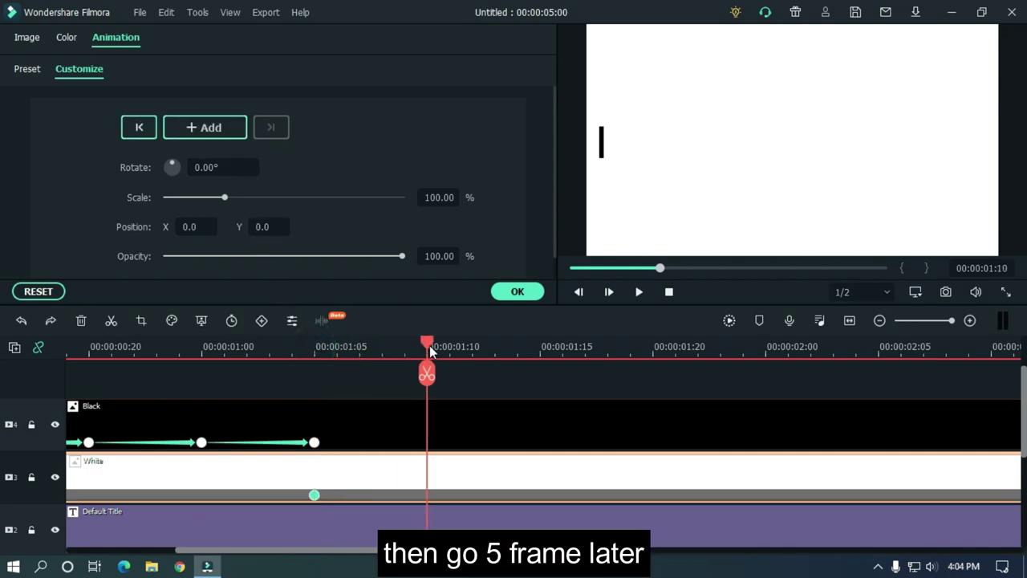
click(436, 463)
drag(189, 228, 247, 227)
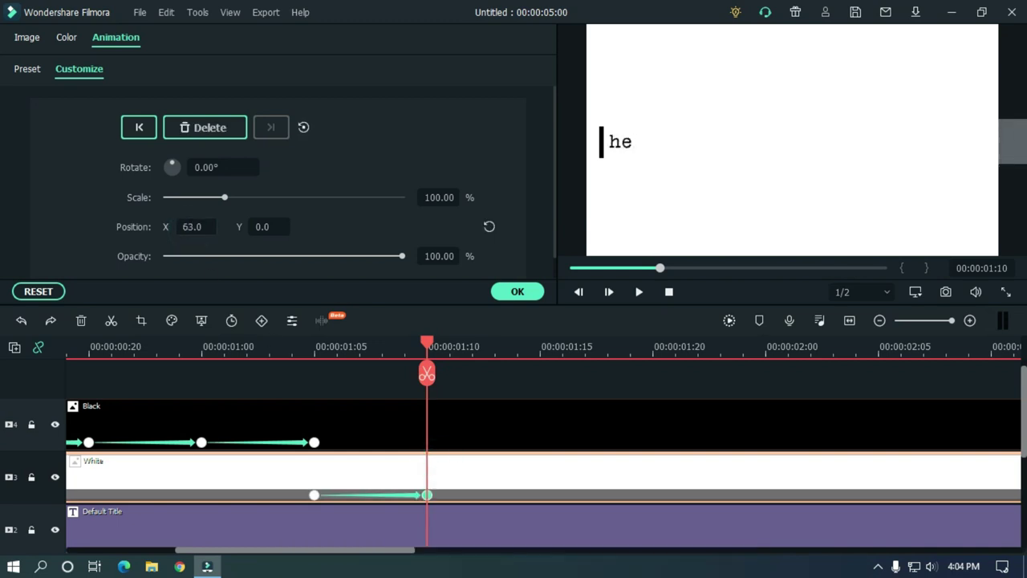
click(440, 419)
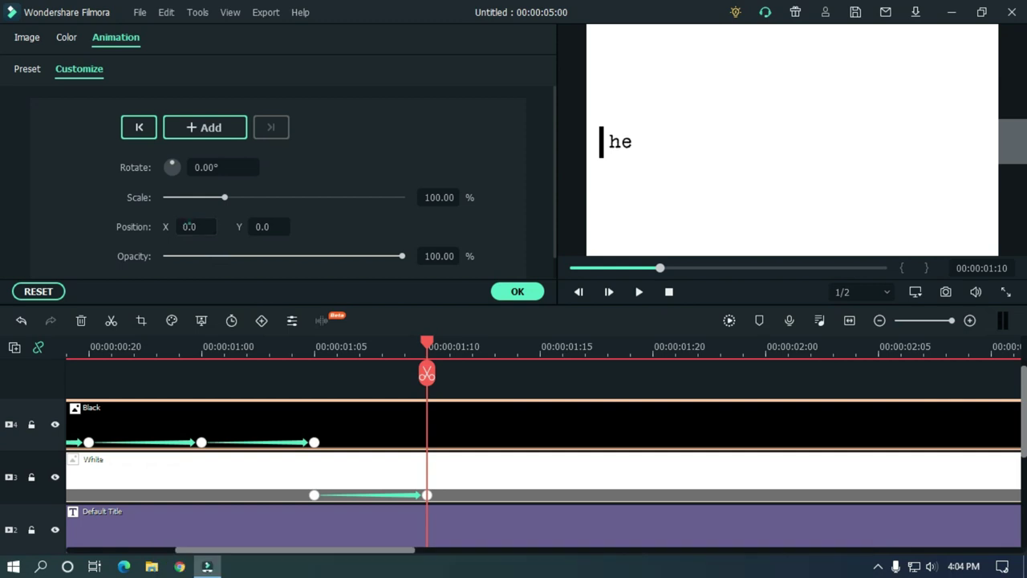
drag(190, 227, 189, 226)
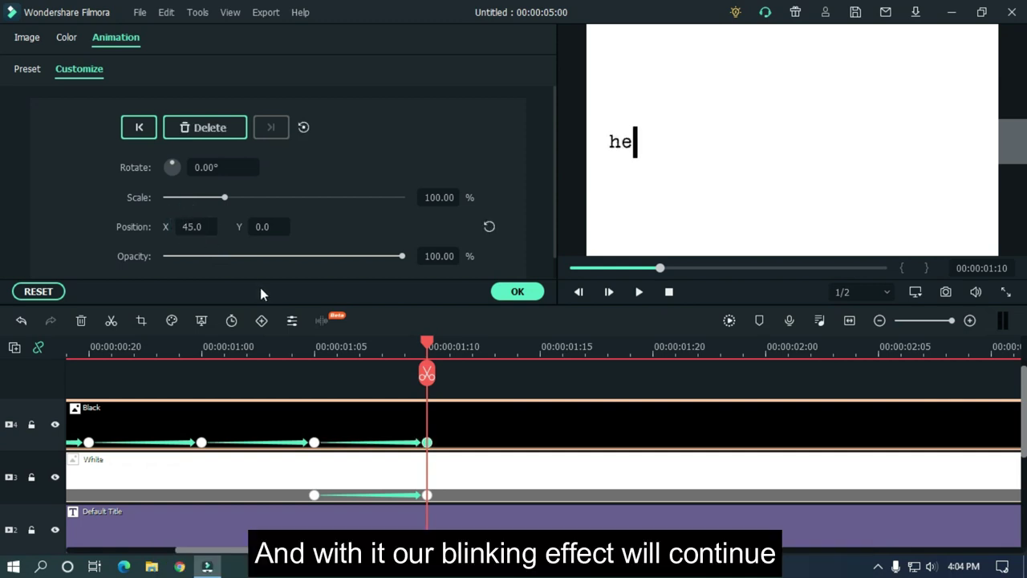
Check the Black clip's opacity at 00:00:01:05, and set its 00:00:01:10 keyframe to 0% opacity to continue the blink
click(313, 353)
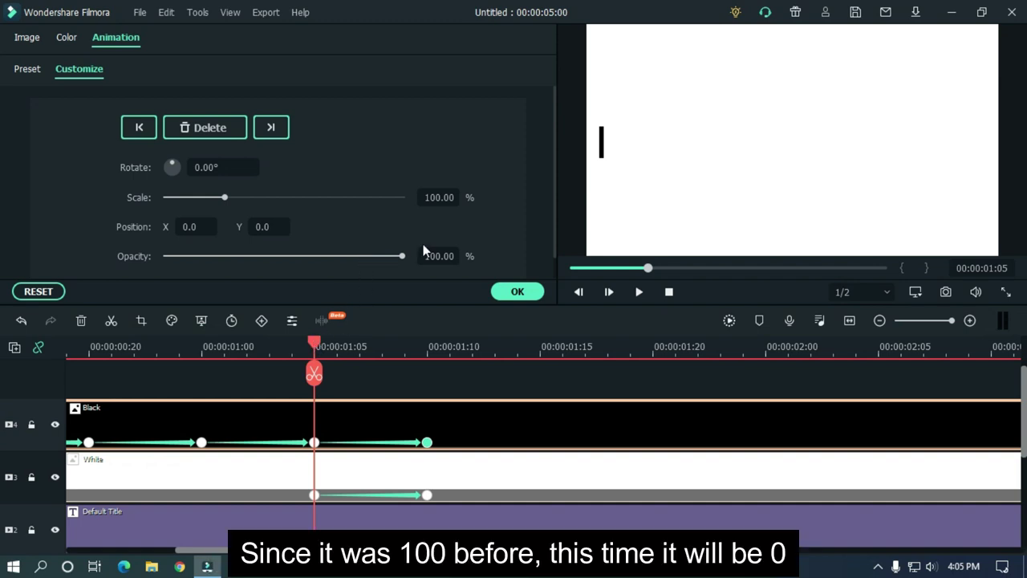
drag(336, 346, 431, 347)
drag(401, 257, 133, 250)
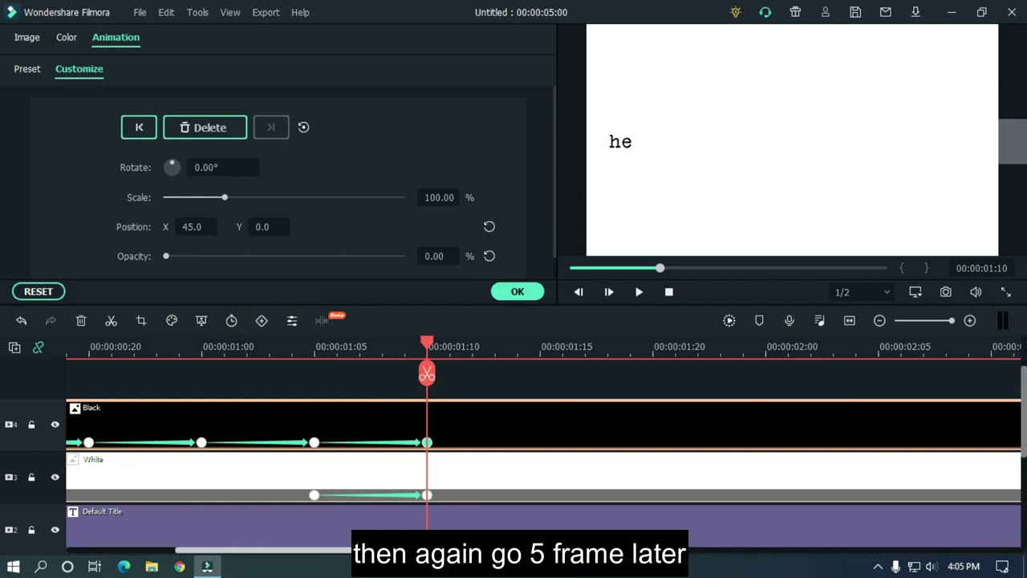
At 00:00:01:15, keyframe the upper White clip's X position to 112, and the Black cursor's X position to 96 with opacity reset to 100%
drag(411, 550, 433, 550)
click(451, 353)
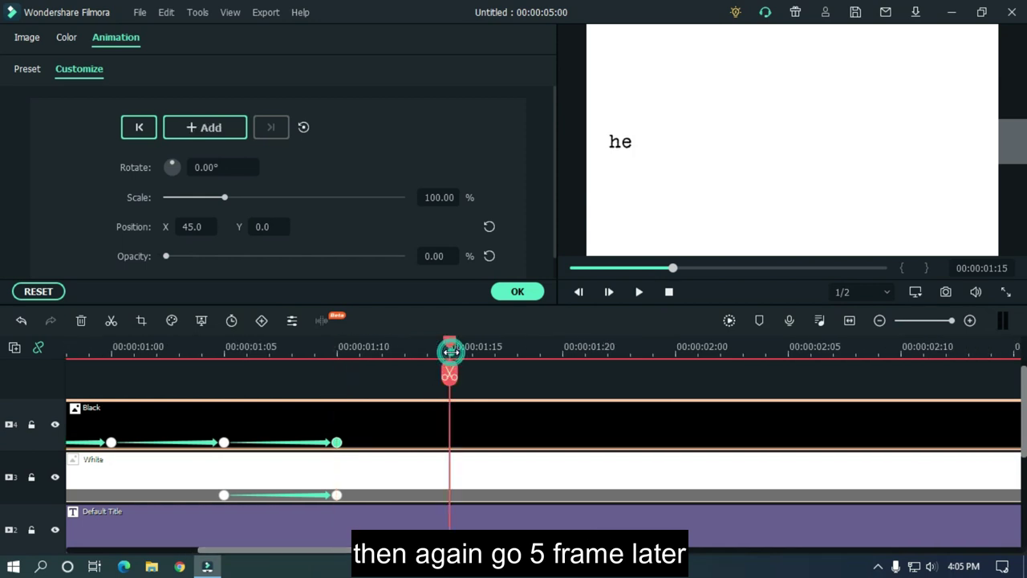
click(454, 477)
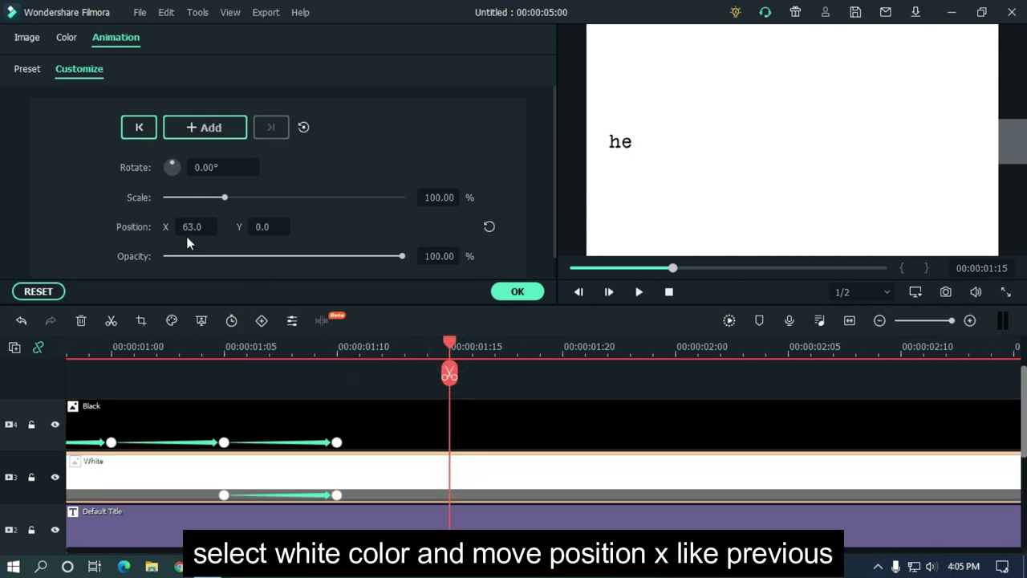
drag(194, 228, 198, 228)
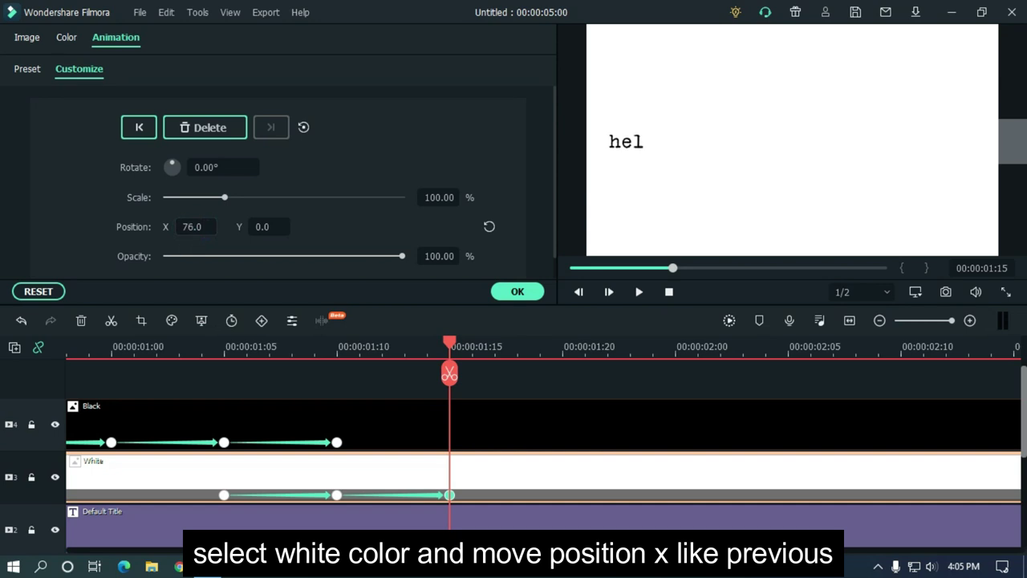
drag(195, 227, 196, 227)
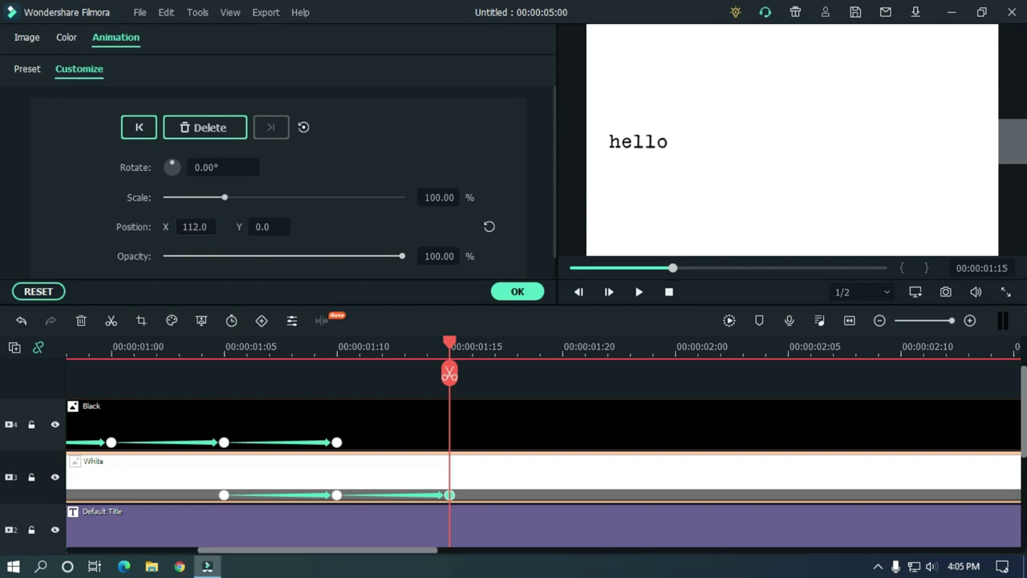
click(473, 426)
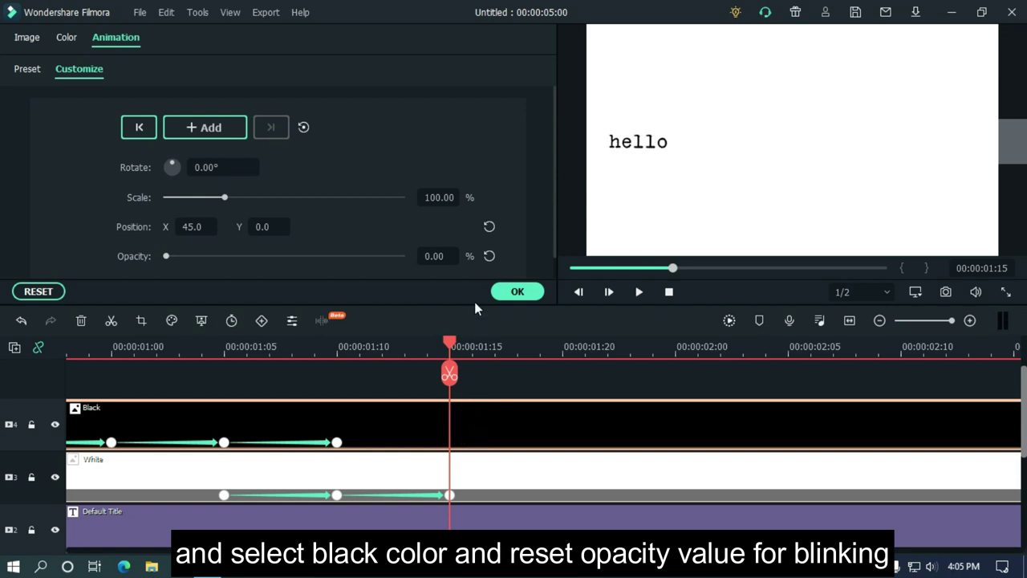
click(491, 260)
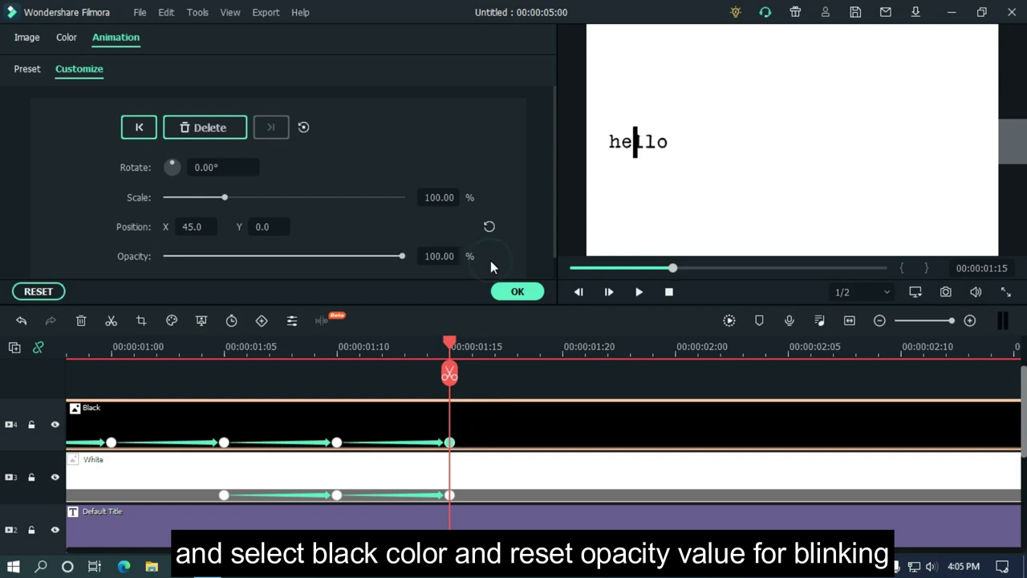
drag(207, 228, 232, 228)
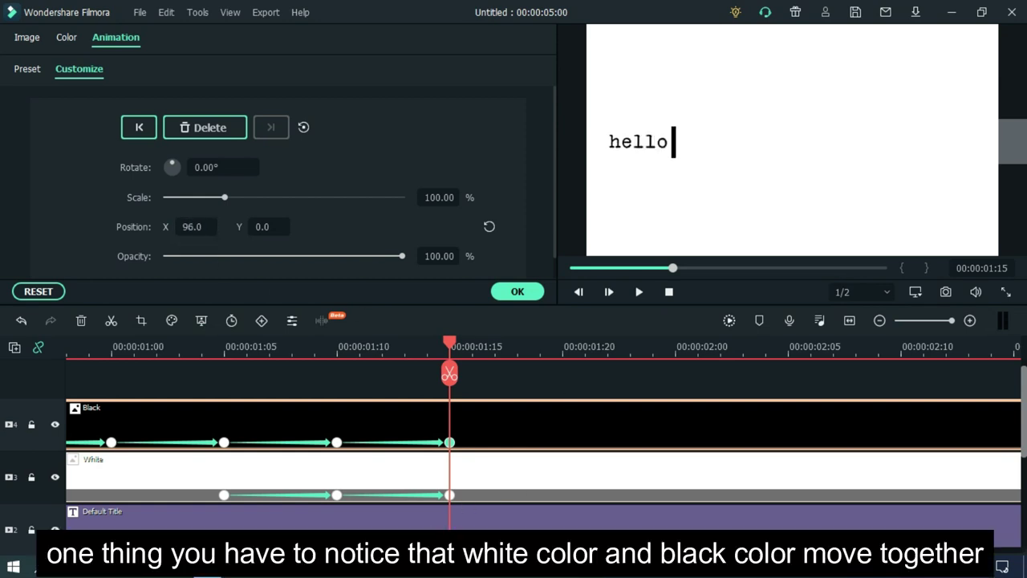
At 00:00:01:20, keyframe the upper White clip's X position to about 159 and move the Black cursor along the title with opacity 0%
scroll(468, 345, right, 4)
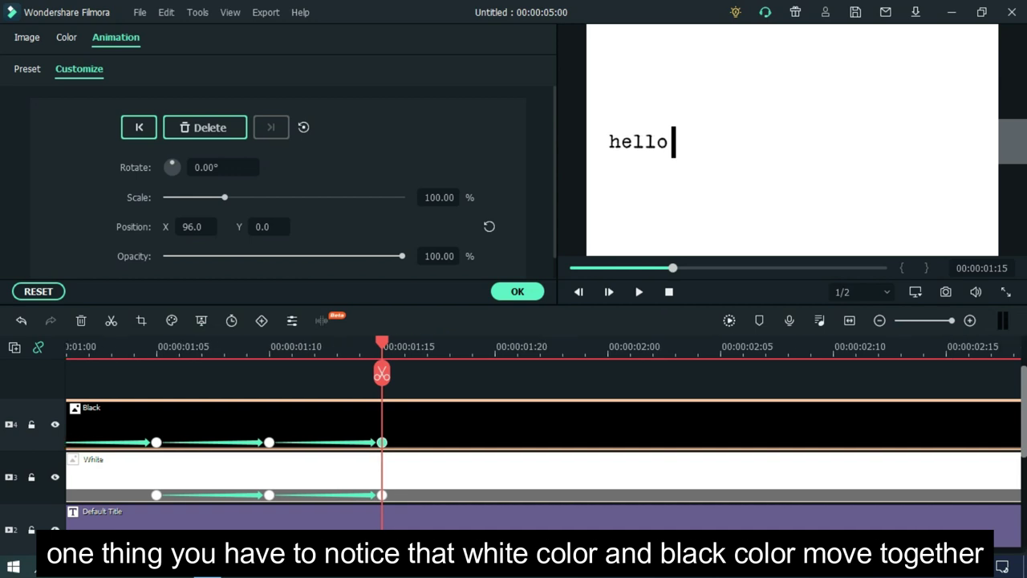
click(472, 347)
click(500, 475)
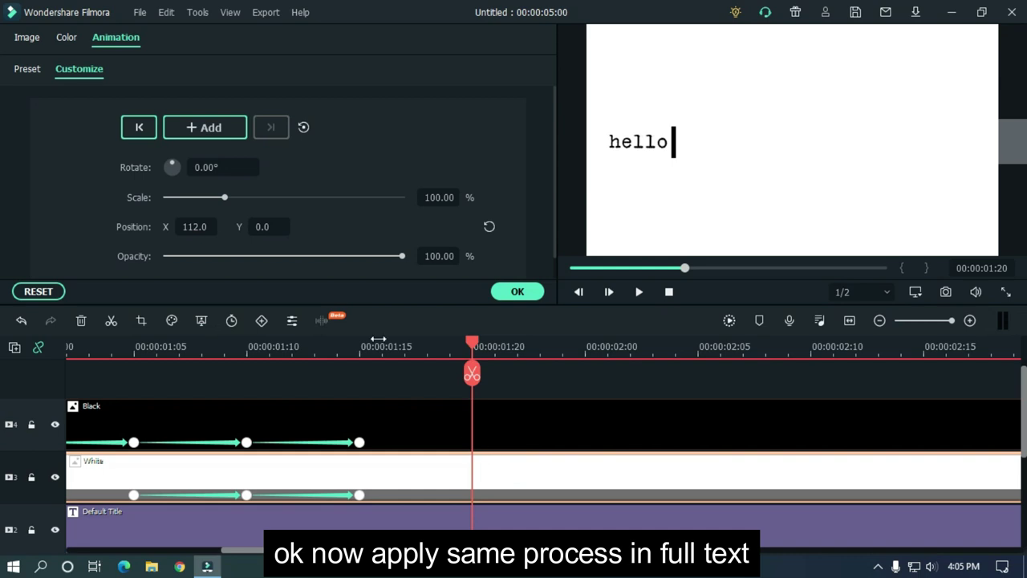
drag(195, 226, 217, 227)
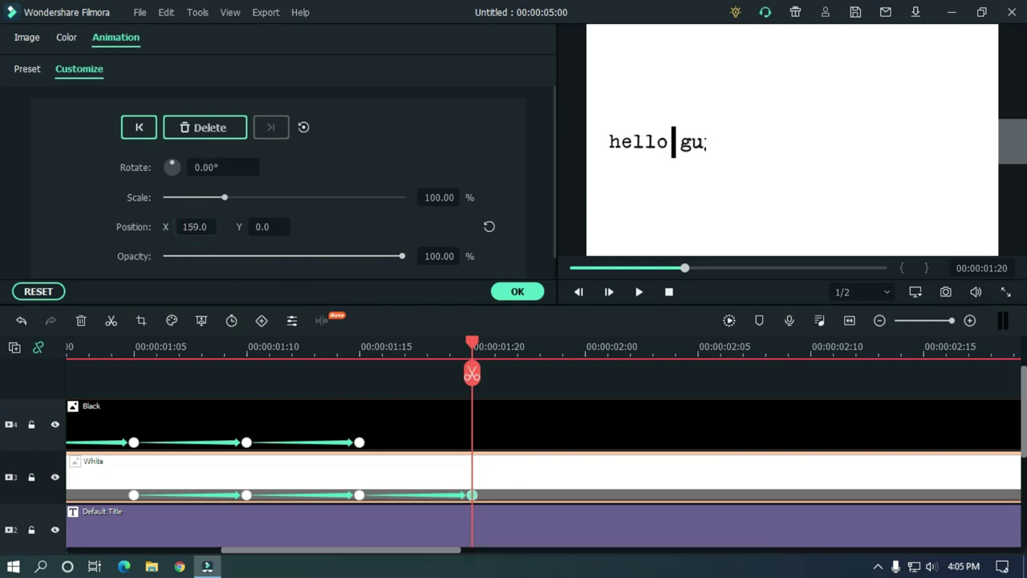
click(537, 432)
drag(193, 226, 225, 227)
drag(274, 248, 163, 256)
At 00:00:02:00, keyframe the upper White clip's X position to 200 and the Black cursor's X position to 175 with opacity 100%
drag(472, 346, 585, 346)
drag(452, 551, 486, 550)
click(425, 473)
drag(224, 228, 245, 228)
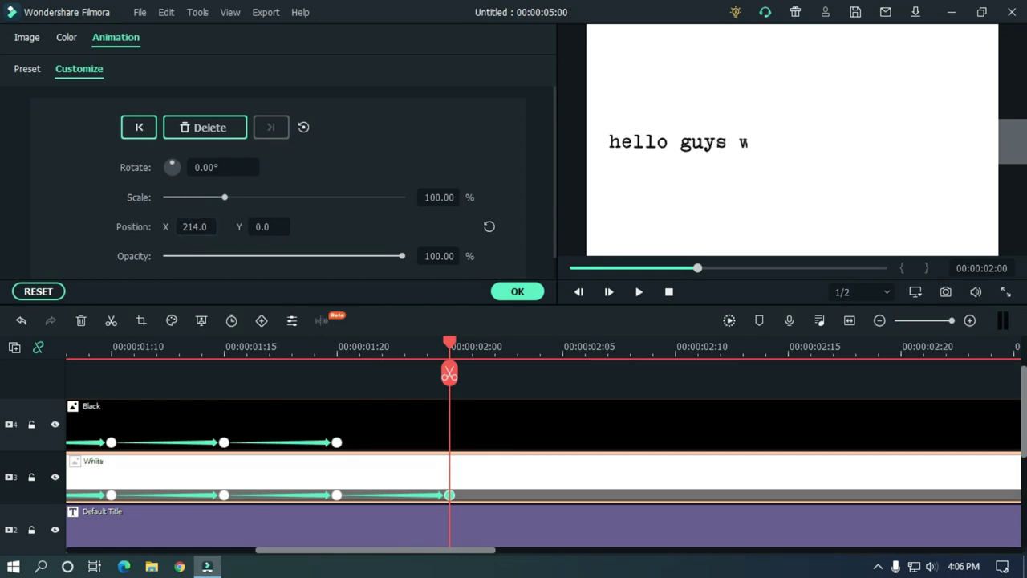
click(425, 425)
drag(377, 256, 475, 258)
drag(194, 227, 204, 227)
Play the animation from 00:00:01:00 to check the typing of "hello guys", and close the animation settings
drag(595, 349, 447, 337)
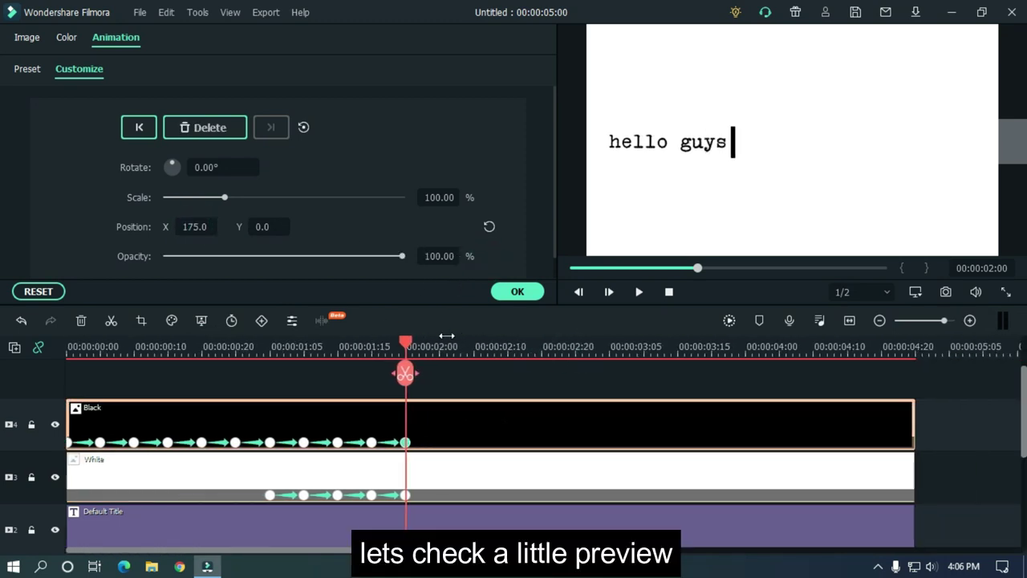
click(241, 347)
click(362, 389)
key(space)
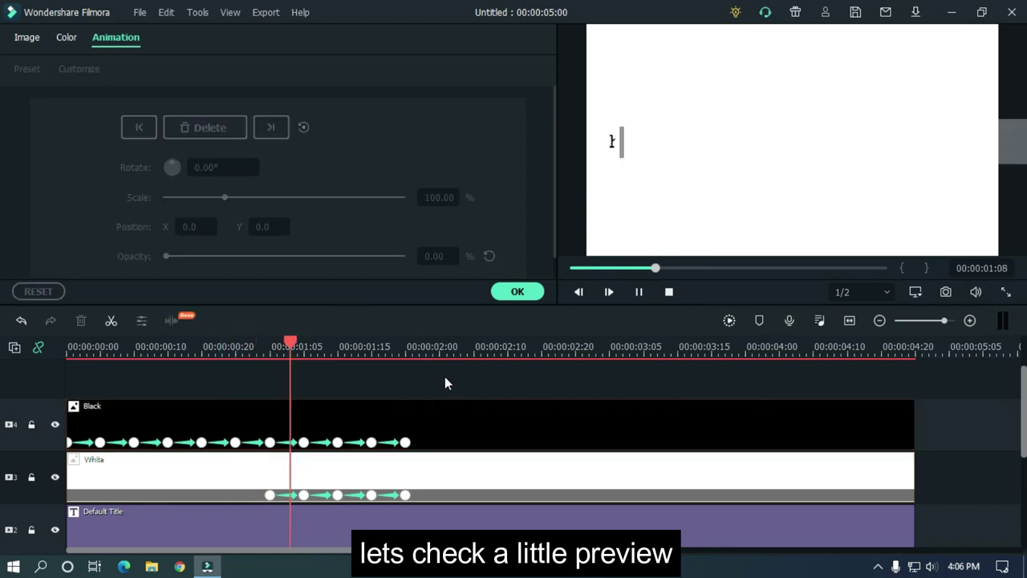
key(space)
click(237, 347)
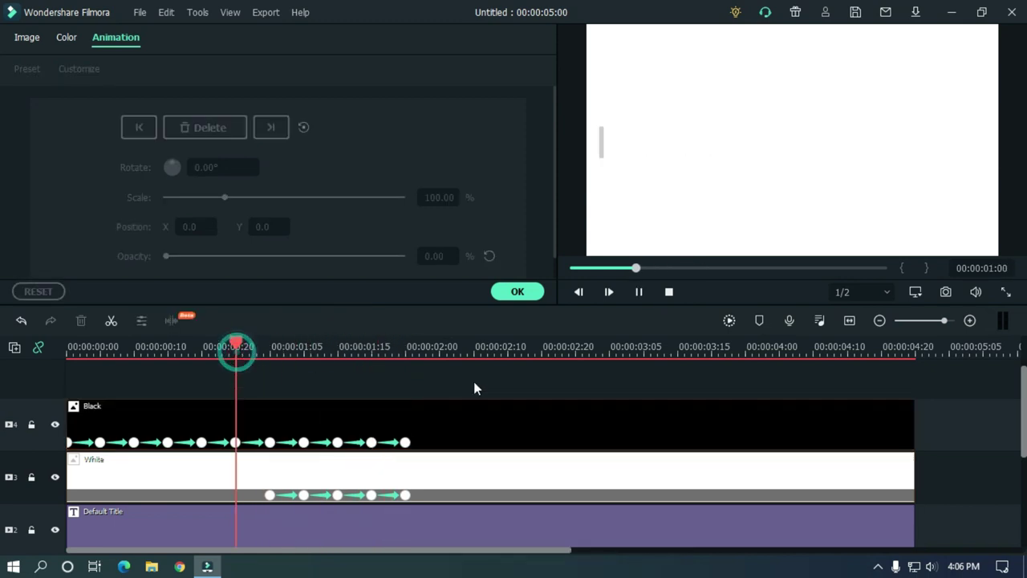
key(space)
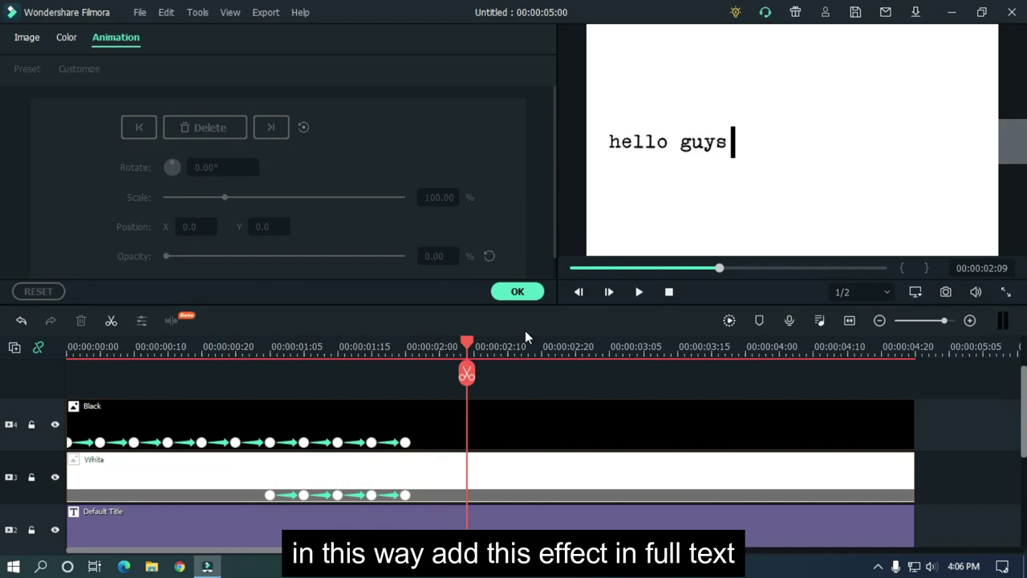
click(516, 294)
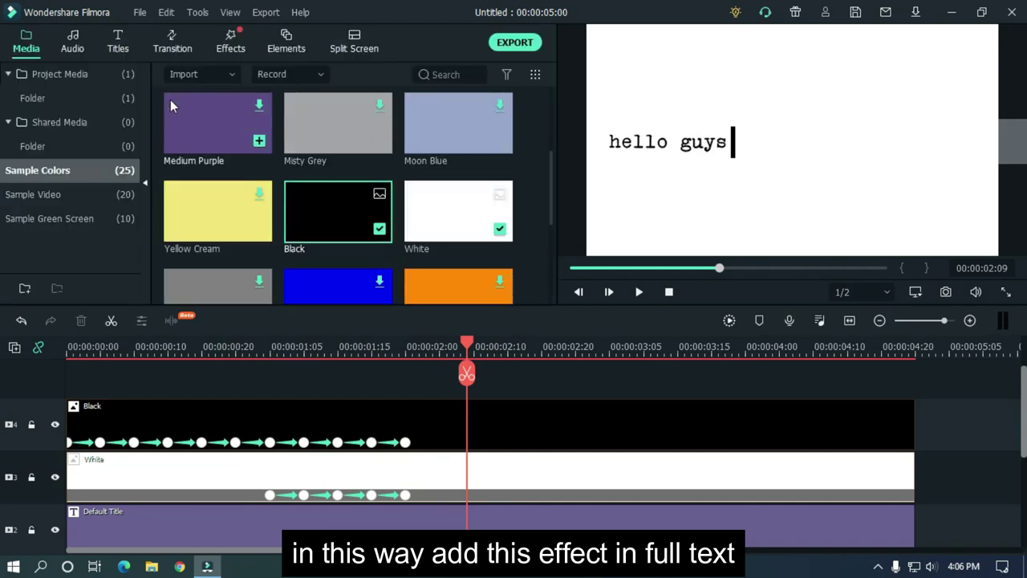
Keyframe the upper White and Black clips at 00:00:02:05 and 00:00:02:10, ending with the Black cursor at X 284 and 100% opacity
drag(406, 350, 545, 351)
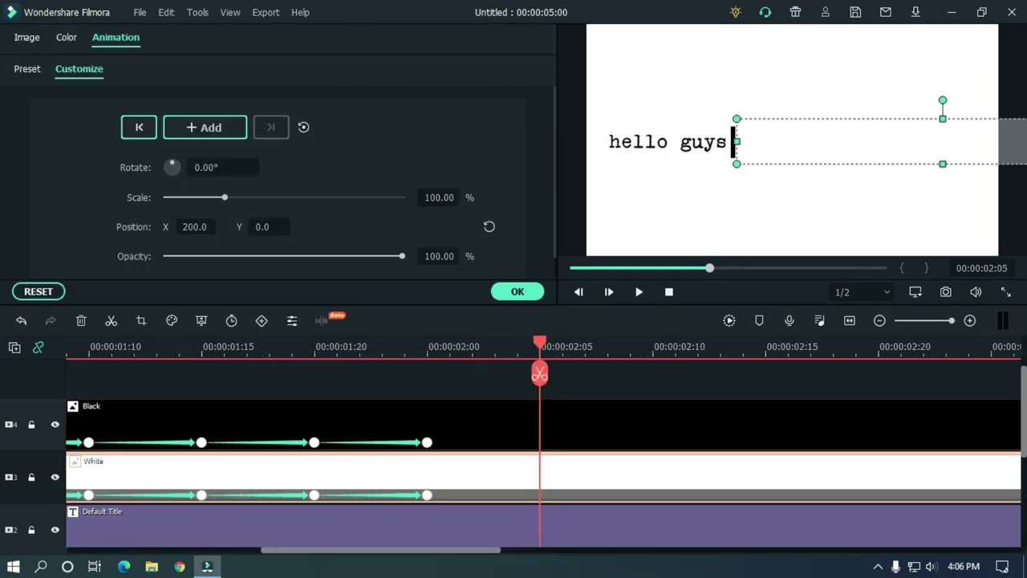
click(547, 416)
click(661, 350)
click(688, 412)
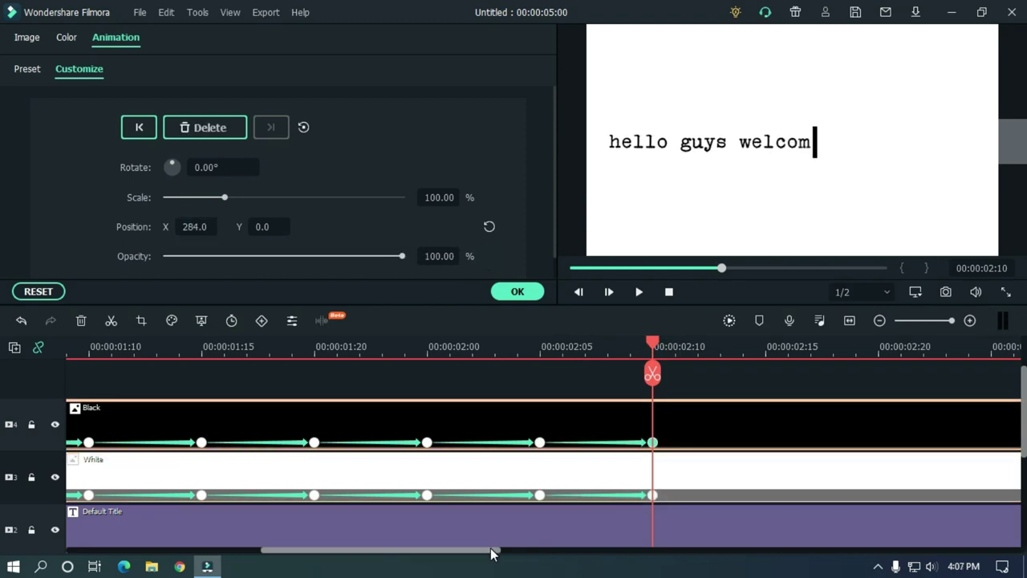
At 00:00:02:15, keyframe the upper White clip's X position to about 345 and move the Black cursor up to the revealed text with opacity 0%
drag(490, 551, 528, 552)
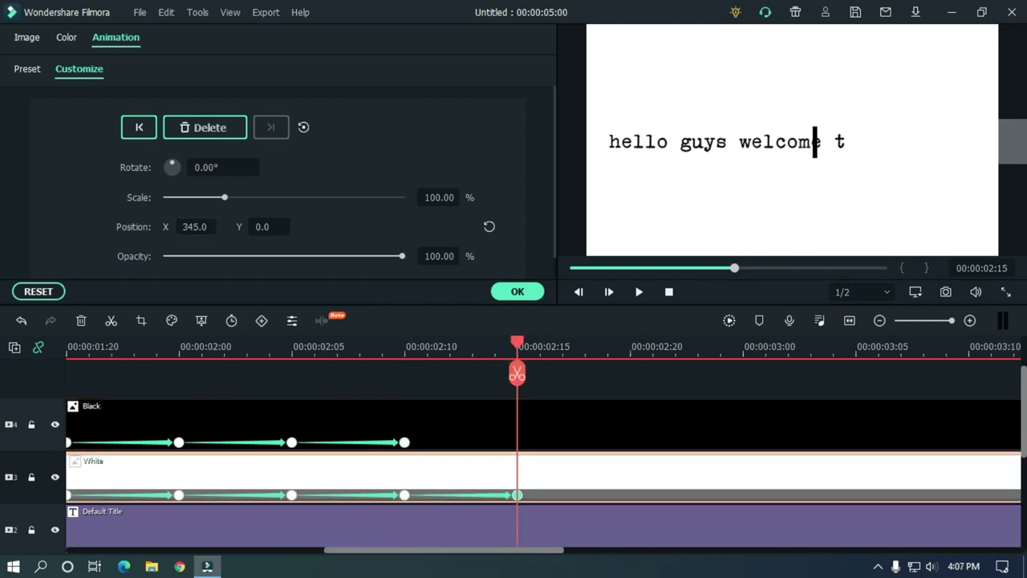
click(547, 415)
drag(194, 226, 214, 226)
drag(402, 256, 163, 256)
At 00:00:02:20, keyframe the upper White clip and the Black cursor further along the title
drag(557, 550, 580, 550)
click(539, 348)
click(546, 474)
drag(194, 226, 220, 226)
click(547, 416)
At 00:00:03:00, keyframe the upper White clip to reveal the title up to "ne" and the Black cursor to X 391 with opacity 0%
click(652, 348)
click(652, 474)
drag(554, 551, 582, 551)
click(547, 416)
drag(195, 226, 214, 226)
drag(402, 256, 164, 256)
Keyframe both clips at 00:00:03:05, 00:00:03:10 and 00:00:03:15 to reveal the rest of "new video", ending with the Black cursor at X 508 and 100% opacity
drag(574, 550, 598, 551)
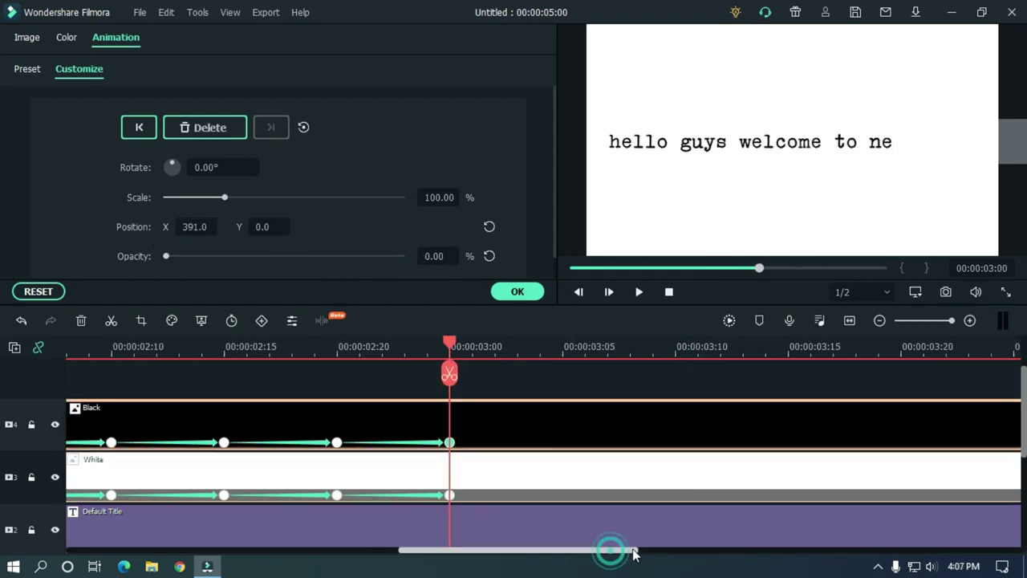
drag(194, 226, 223, 226)
drag(166, 257, 403, 256)
drag(562, 551, 596, 551)
click(539, 349)
click(546, 474)
drag(195, 226, 231, 227)
click(547, 415)
click(657, 347)
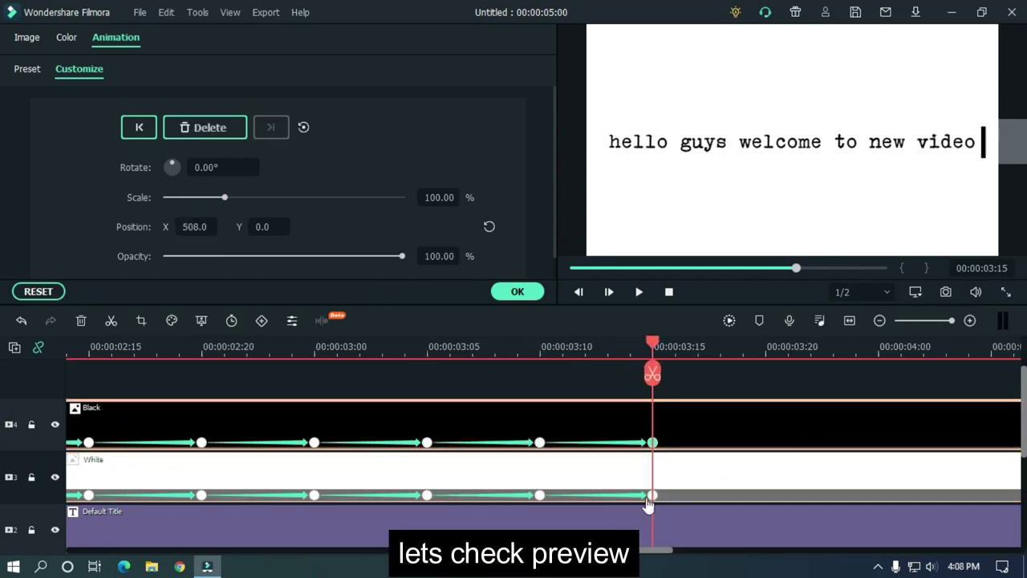
Play the timeline from before the typing starts to check the full title reveal
drag(736, 355, 506, 325)
click(164, 353)
key(space)
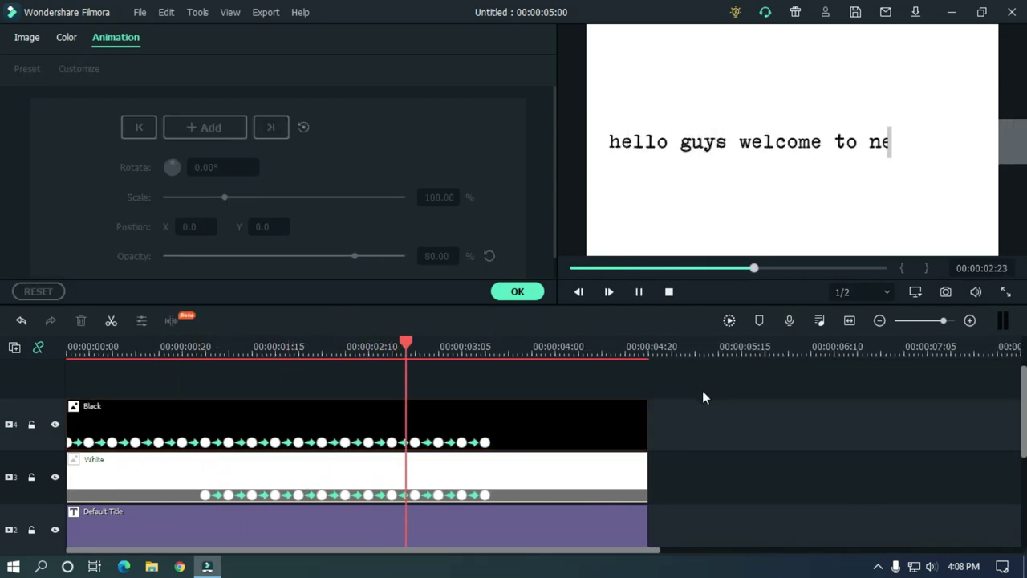
key(space)
Continue the Black clip's blink to 00:00:05:00 with keyframes every five frames alternating 0% and 100% opacity, and confirm the animation settings
drag(547, 347, 850, 347)
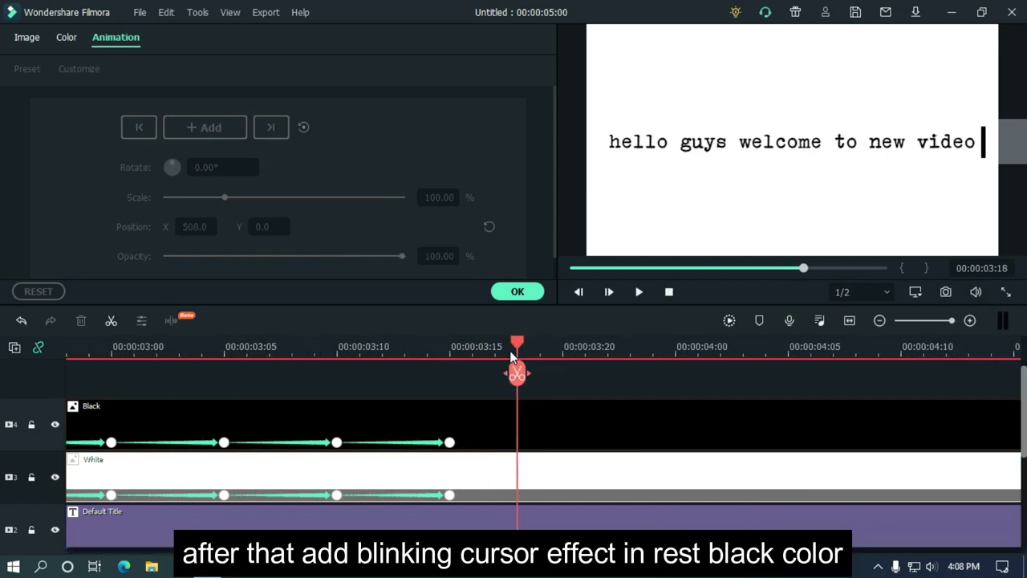
drag(509, 351, 575, 356)
click(675, 349)
drag(402, 256, 165, 256)
click(787, 348)
click(675, 348)
click(489, 256)
click(789, 349)
click(901, 348)
click(488, 256)
click(1013, 348)
click(697, 348)
drag(402, 256, 165, 256)
drag(696, 348, 491, 325)
click(517, 291)
Preview the Typewriter Sound Effect from the project media and place it on the audio track below the video clips
click(77, 72)
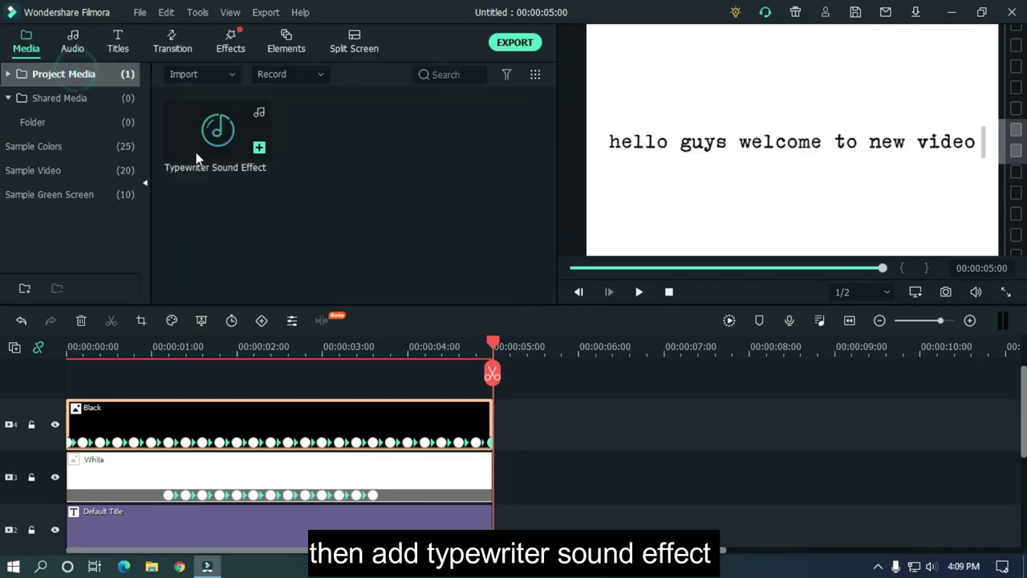
double_click(201, 139)
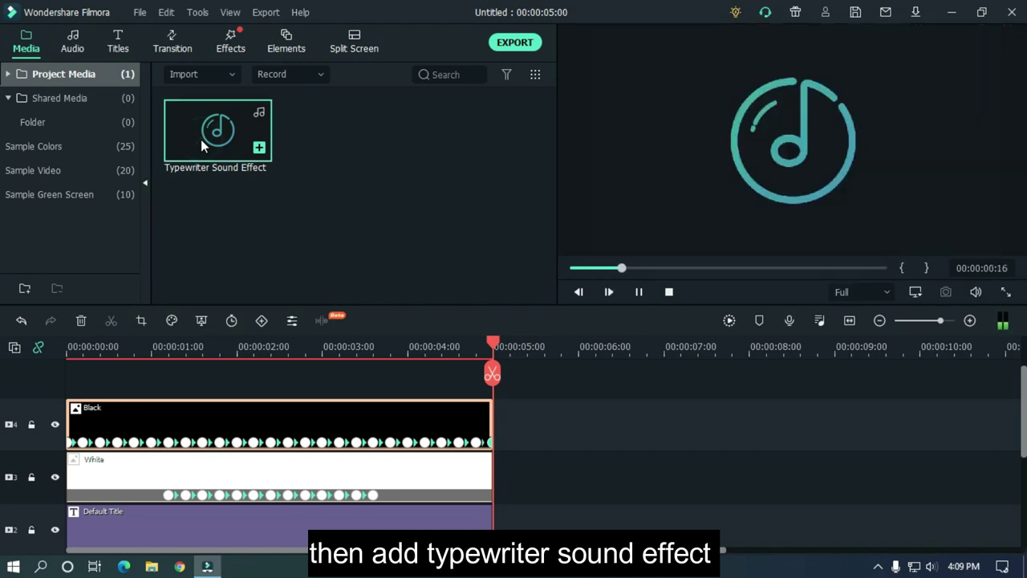
click(285, 186)
drag(225, 141, 149, 475)
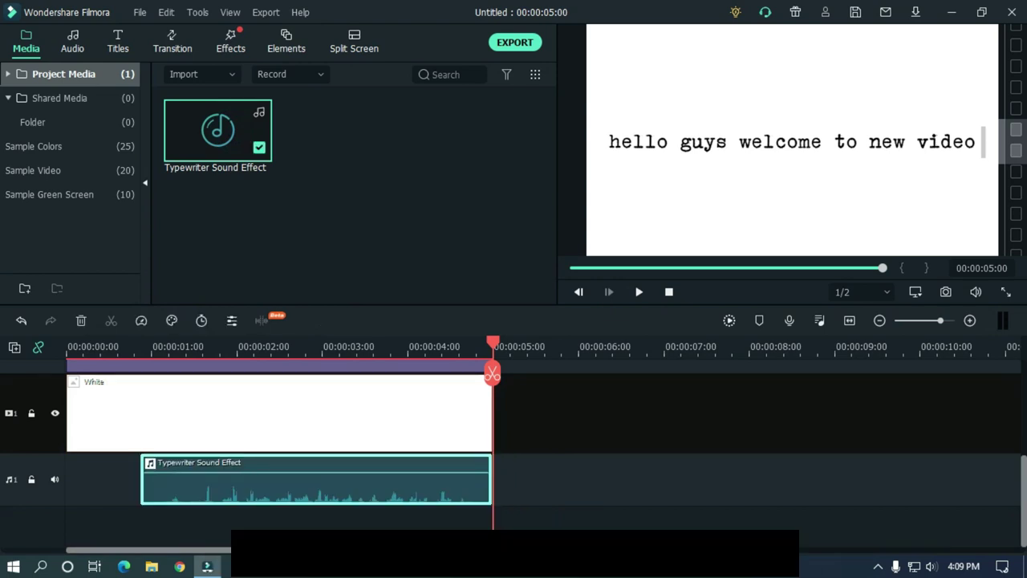
Split the typewriter sound at 00:00:01:05, where the typing starts, and delete the part before it
click(127, 351)
scroll(129, 441, up, 3)
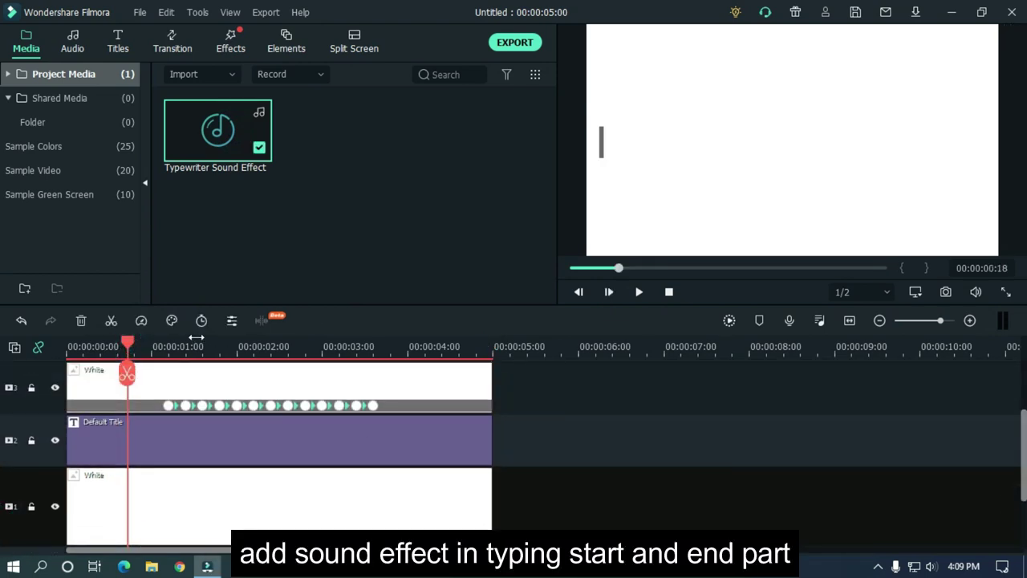
scroll(353, 365, up, 3)
click(332, 350)
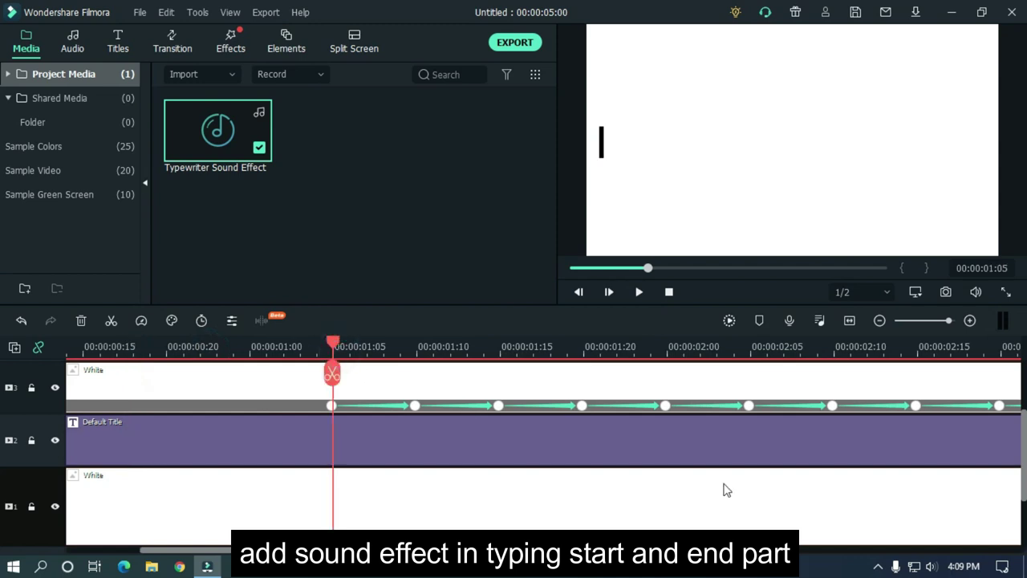
scroll(923, 536, down, 3)
drag(427, 498, 370, 487)
click(333, 374)
key(Delete)
Split the typewriter sound at 00:00:03:15, where the typing ends, and delete the part after it
drag(544, 350, 330, 340)
mouse_move(1023, 502)
mouse_down()
mouse_move(1021, 448)
mouse_move(1022, 516)
mouse_up()
click(623, 350)
drag(731, 348, 811, 350)
click(704, 468)
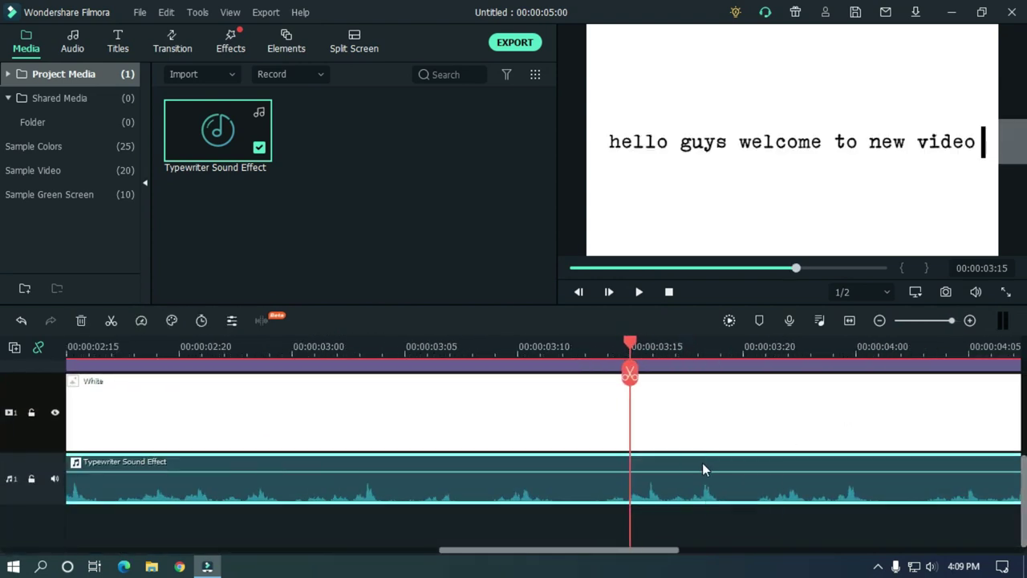
click(630, 373)
click(677, 502)
key(Delete)
drag(629, 455, 562, 455)
scroll(752, 349, down, 3)
scroll(747, 401, up, 3)
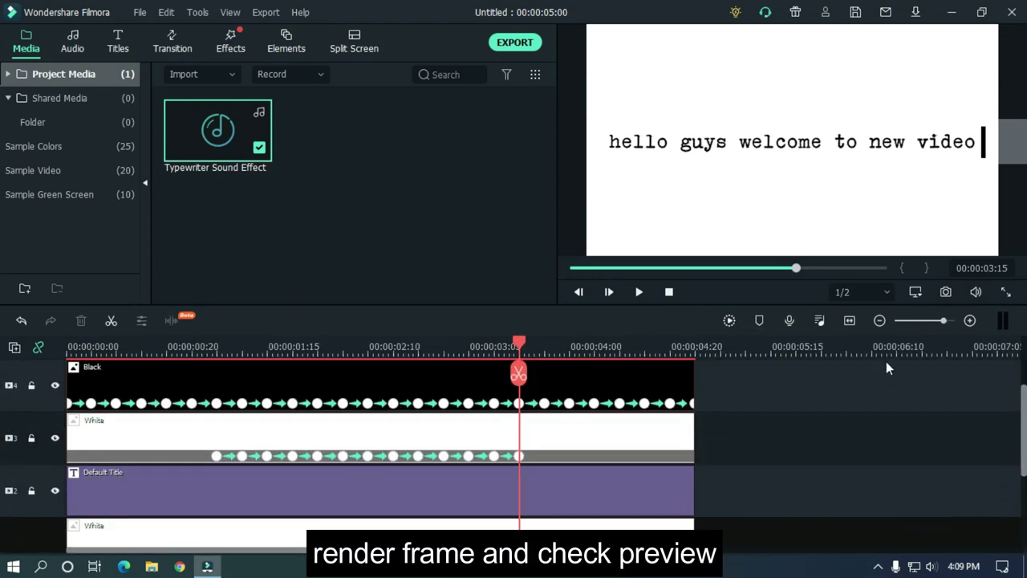
Render the timeline preview and play the finished typewriter effect from the beginning
click(729, 321)
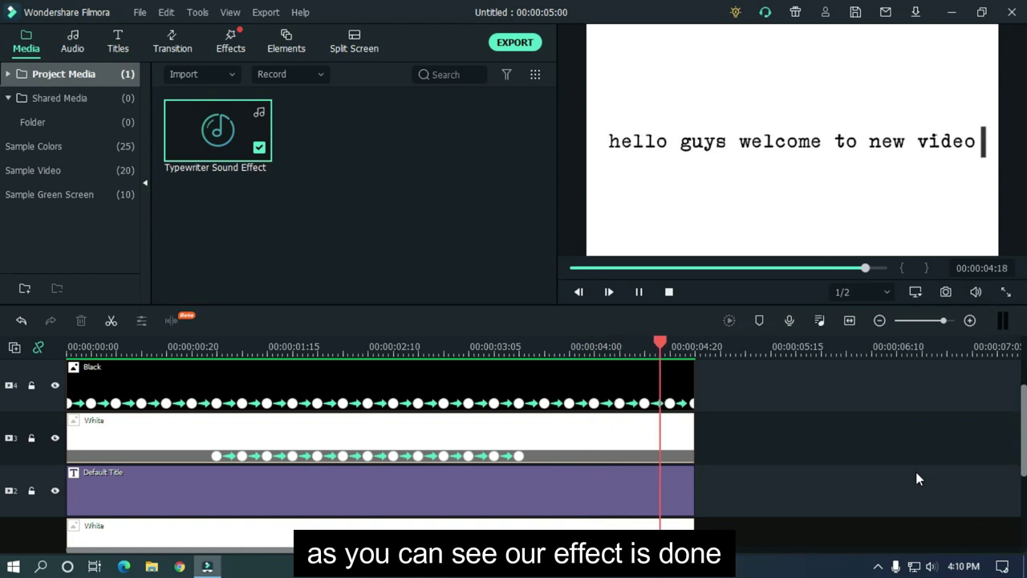
click(669, 293)
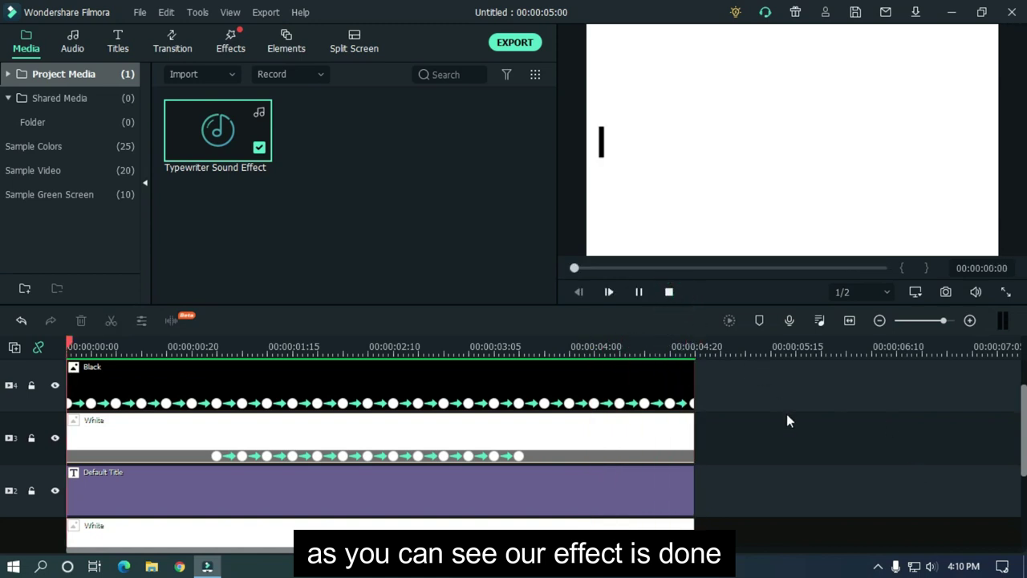
key(space)
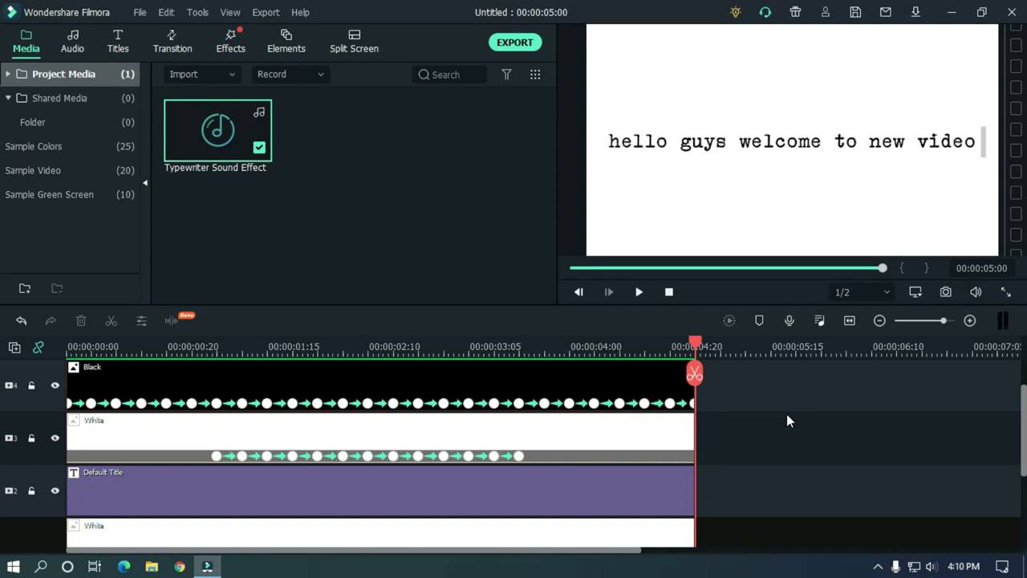
Set up a local MP4 export of the project with the file name Typewriter
key(ctrl+e)
text(Typewriter)
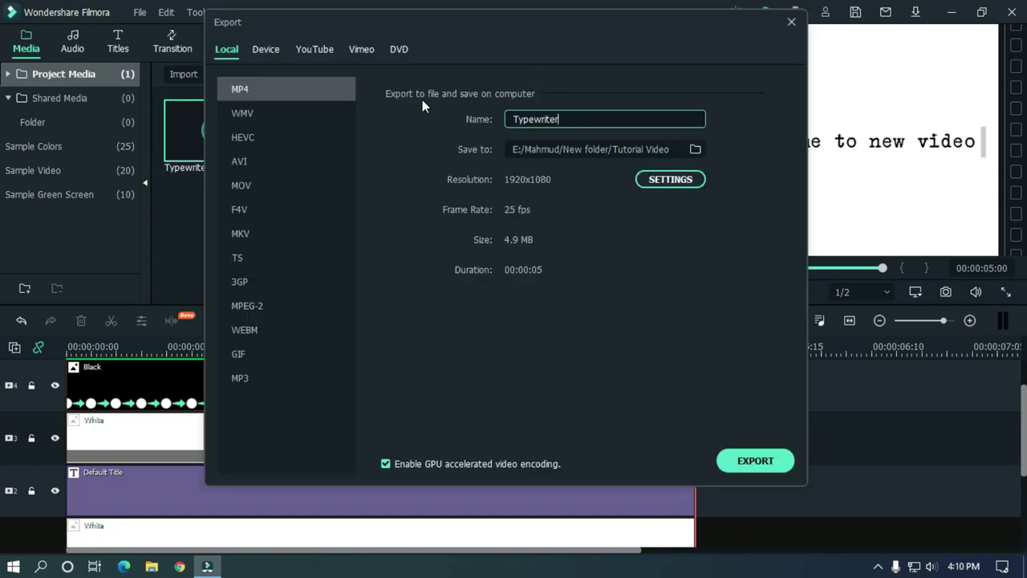